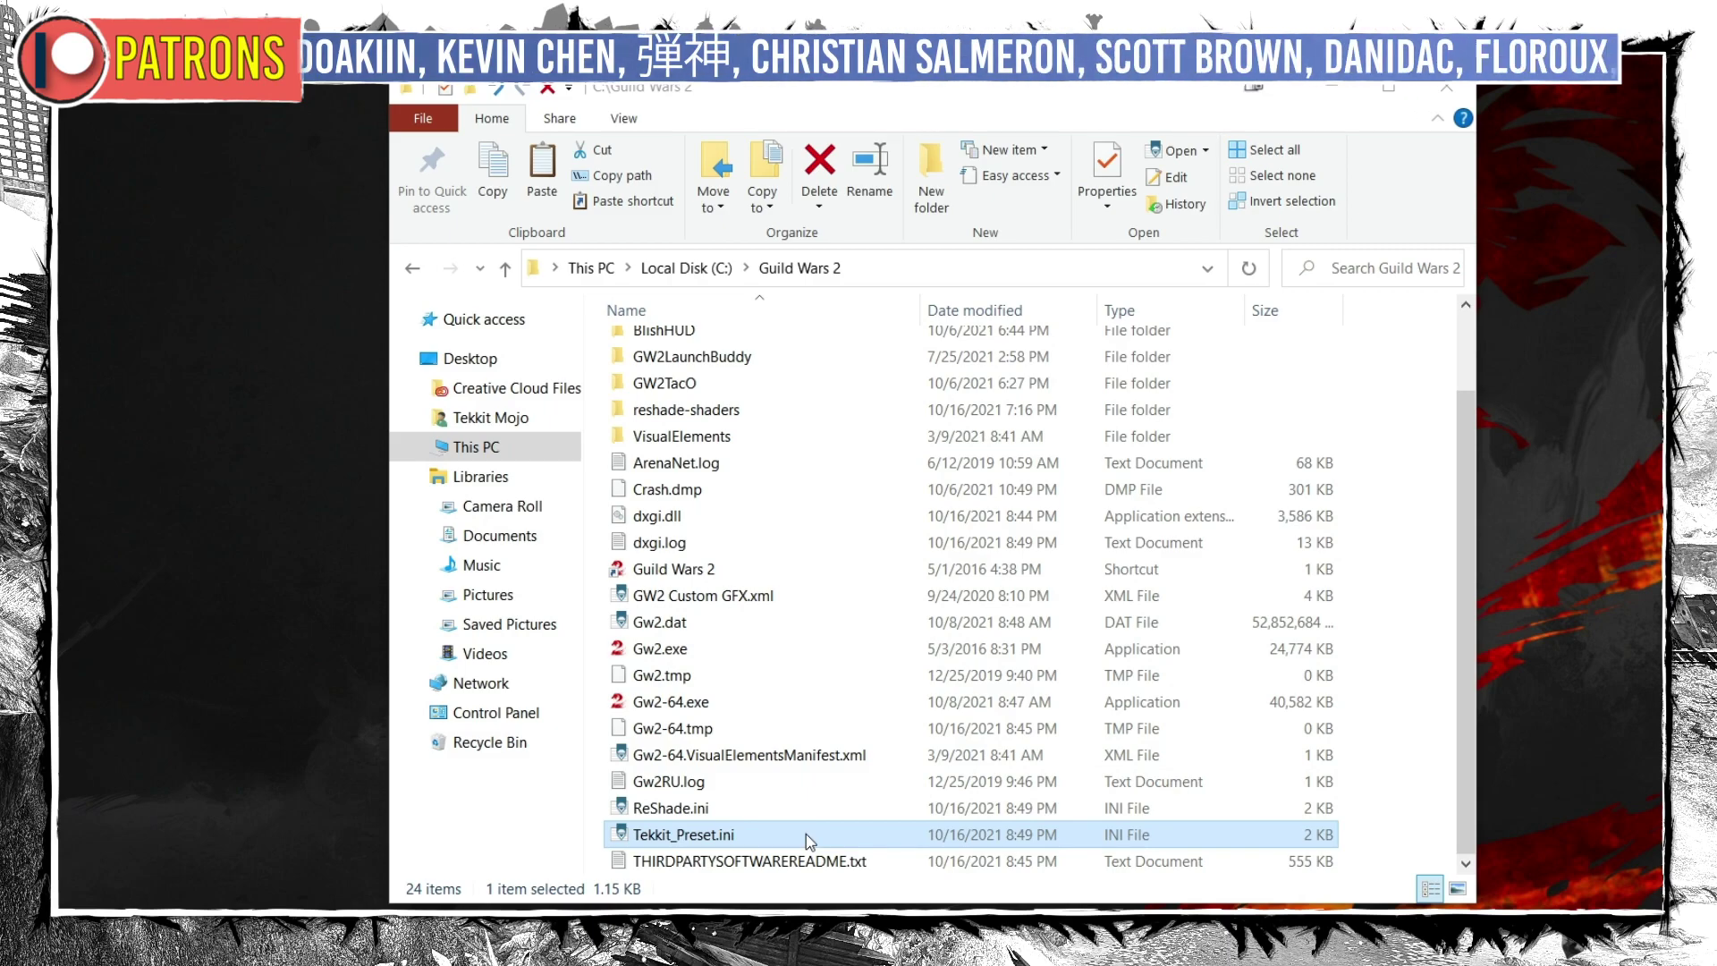
Review Tekkit_Preset.ini, then browse into addons\Gw2Hook\Presets to see the old presets
{"action": "double_click", "coordinate": [807, 833]}
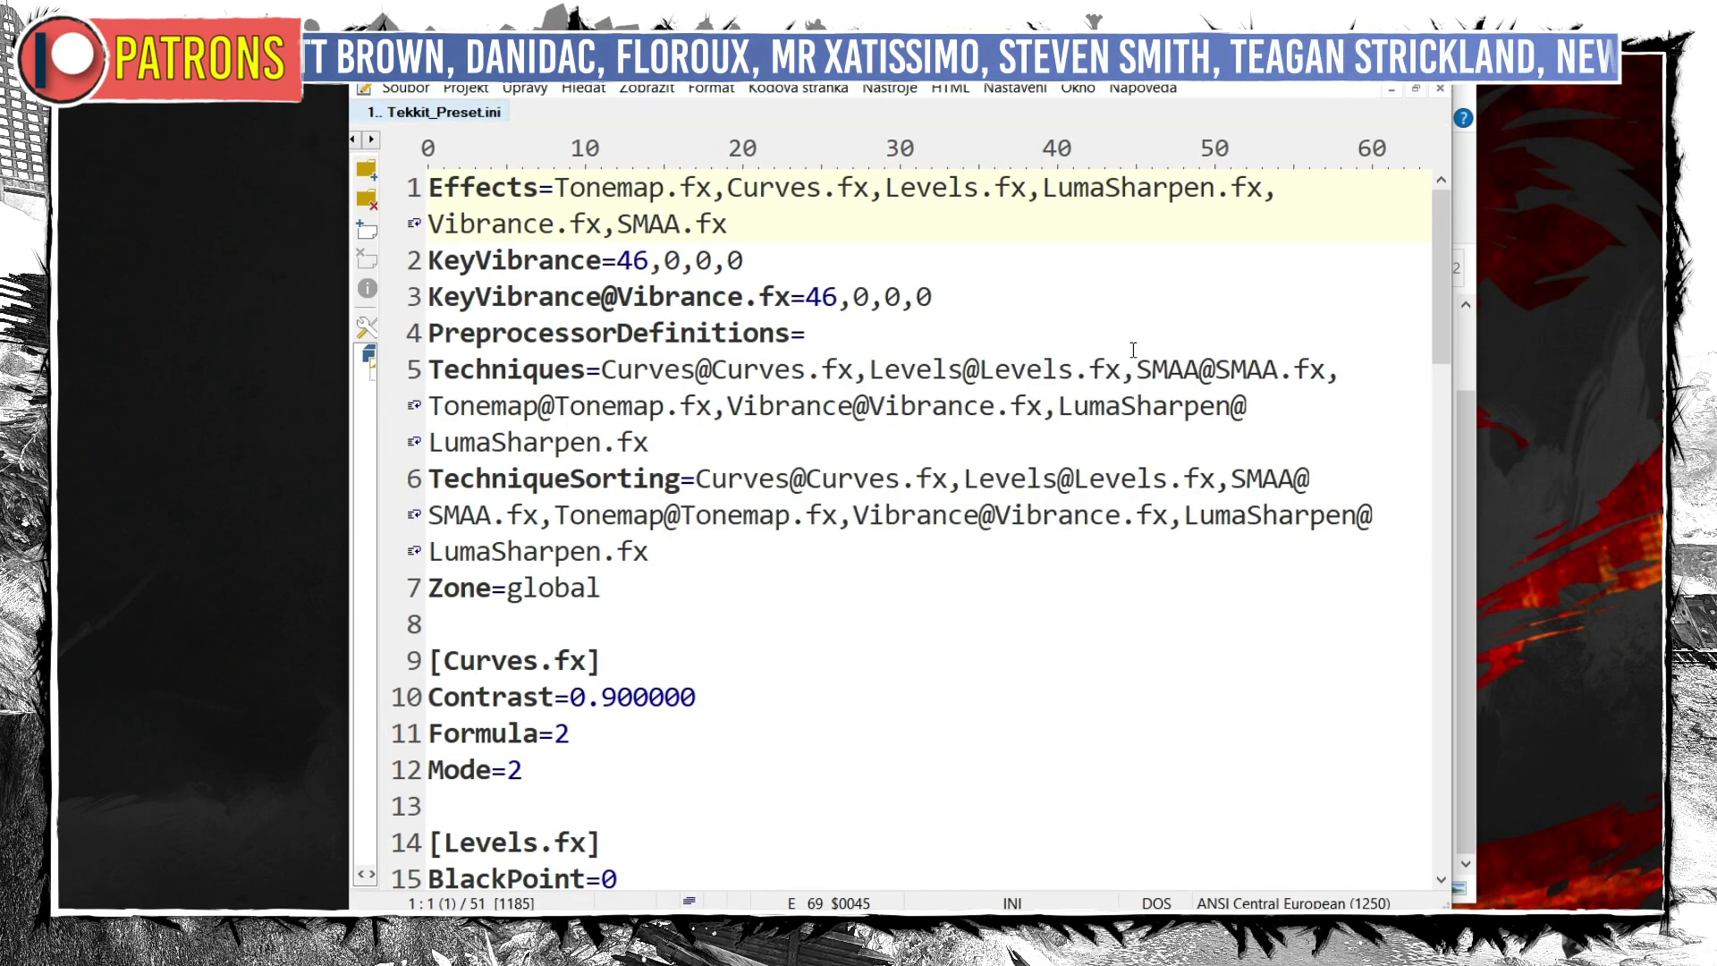
{"action": "key", "text": "alt+F4"}
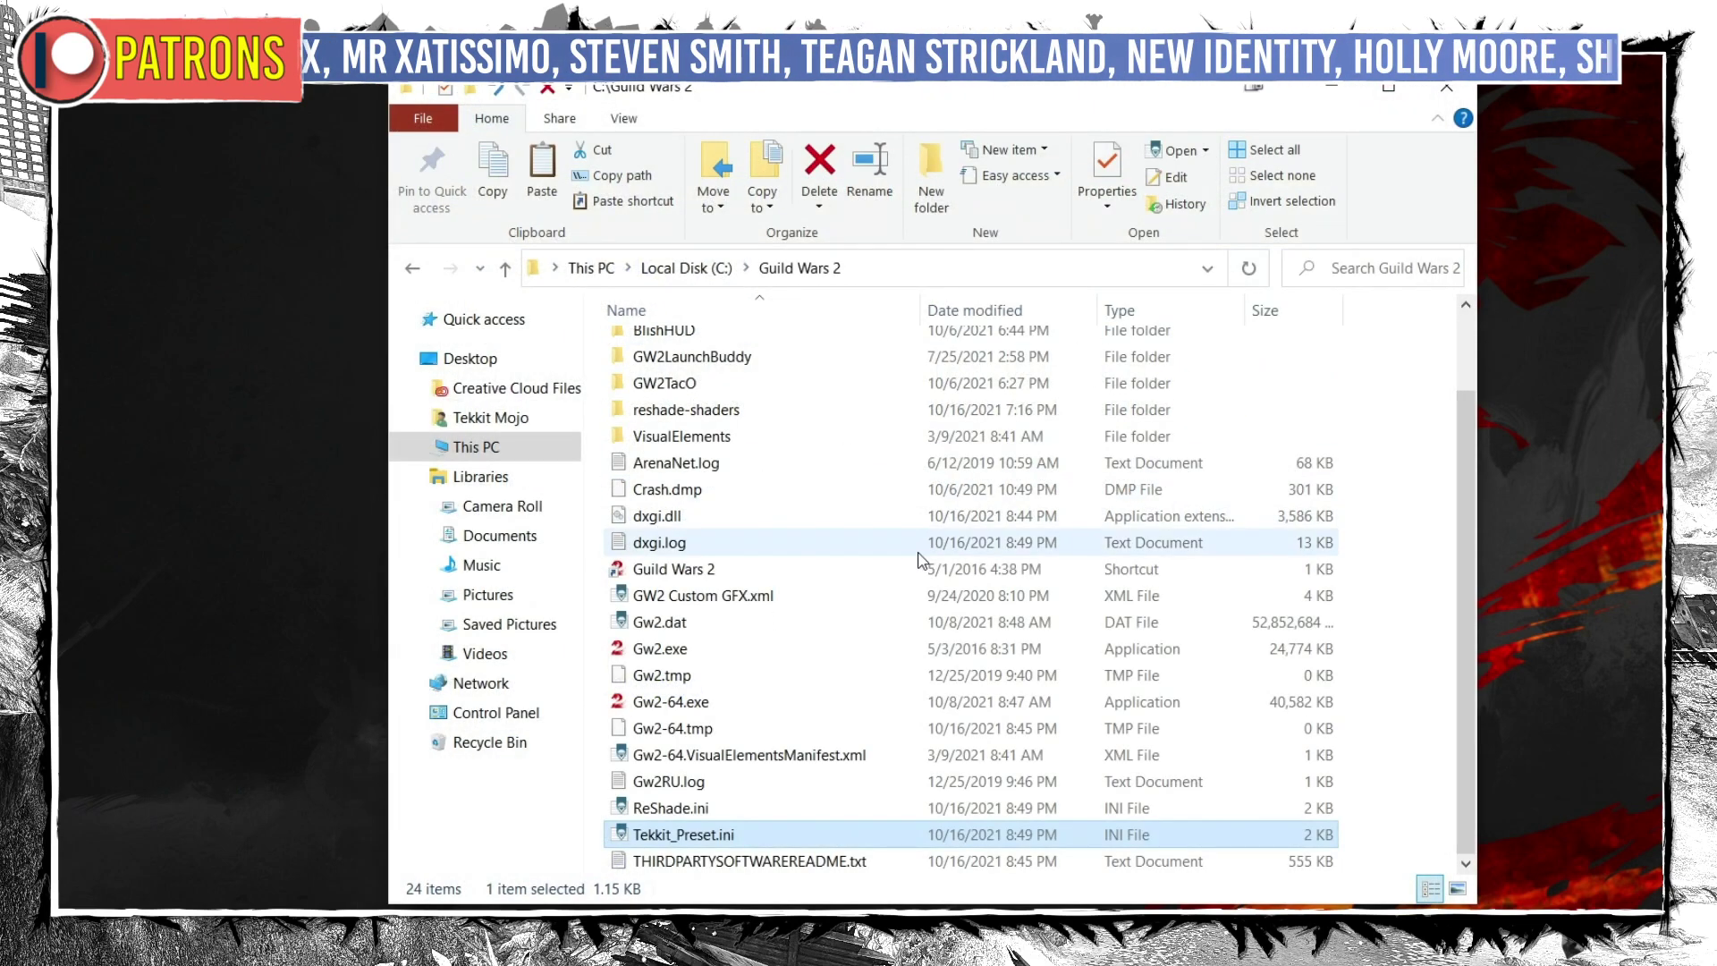
{"action": "scroll", "coordinate": [844, 572], "scroll_direction": "up", "scroll_amount": 2}
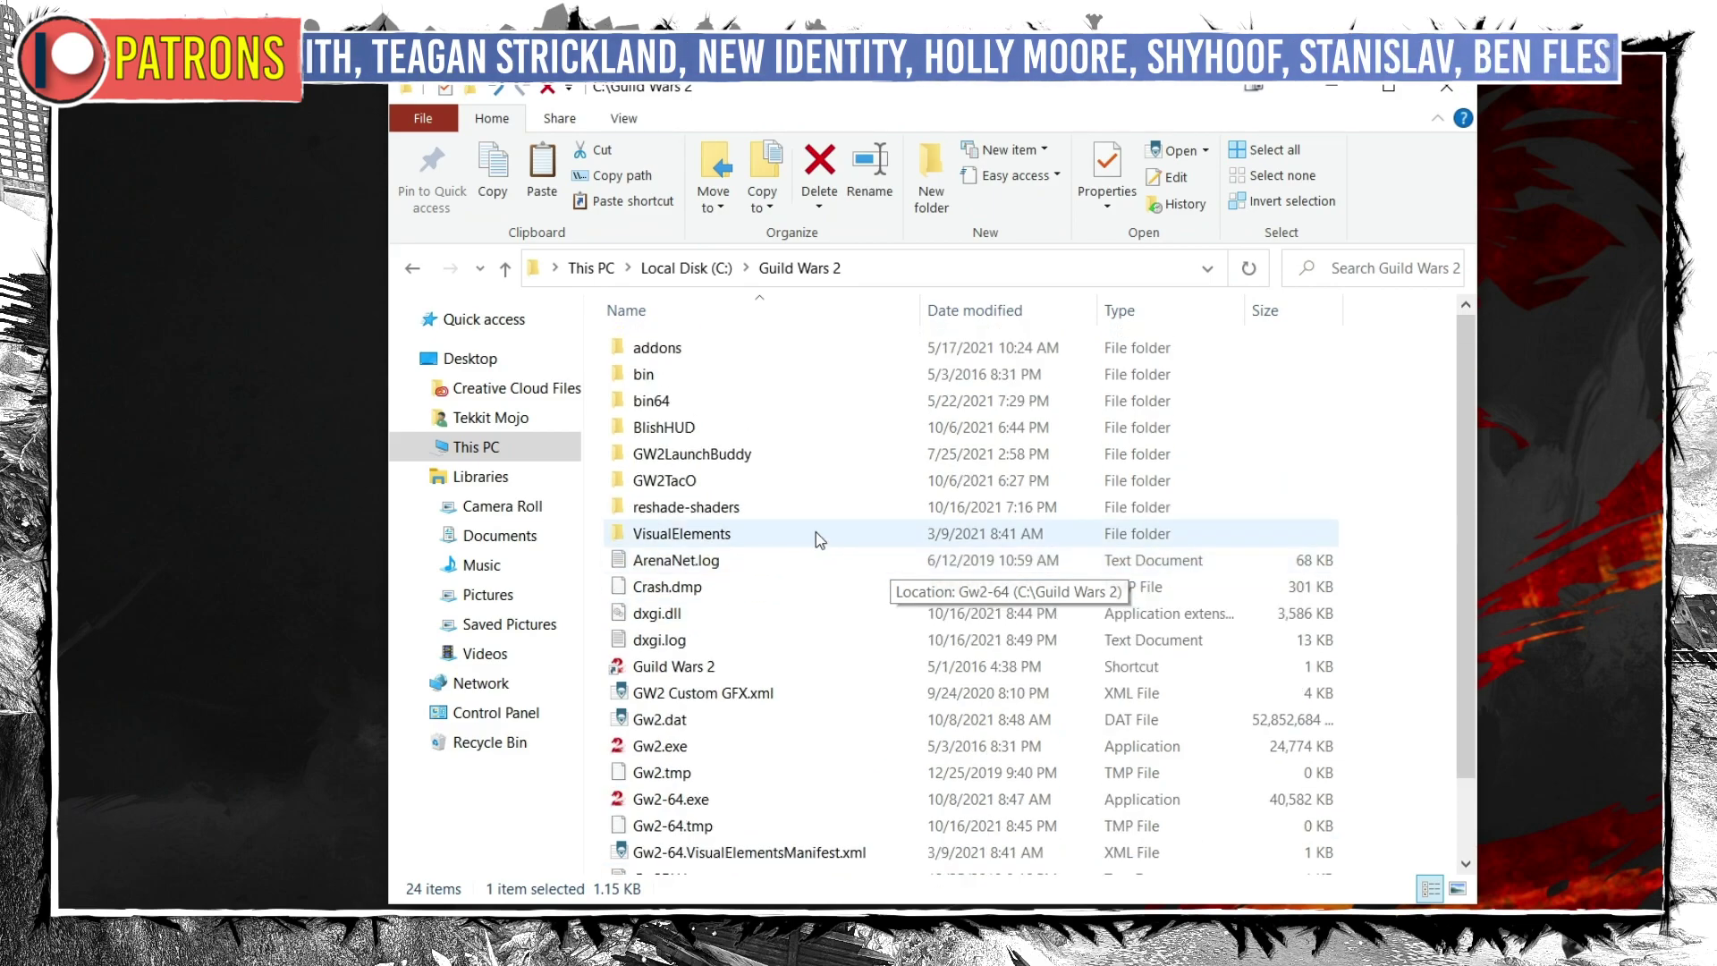
{"action": "double_click", "coordinate": [733, 349]}
{"action": "double_click", "coordinate": [724, 352]}
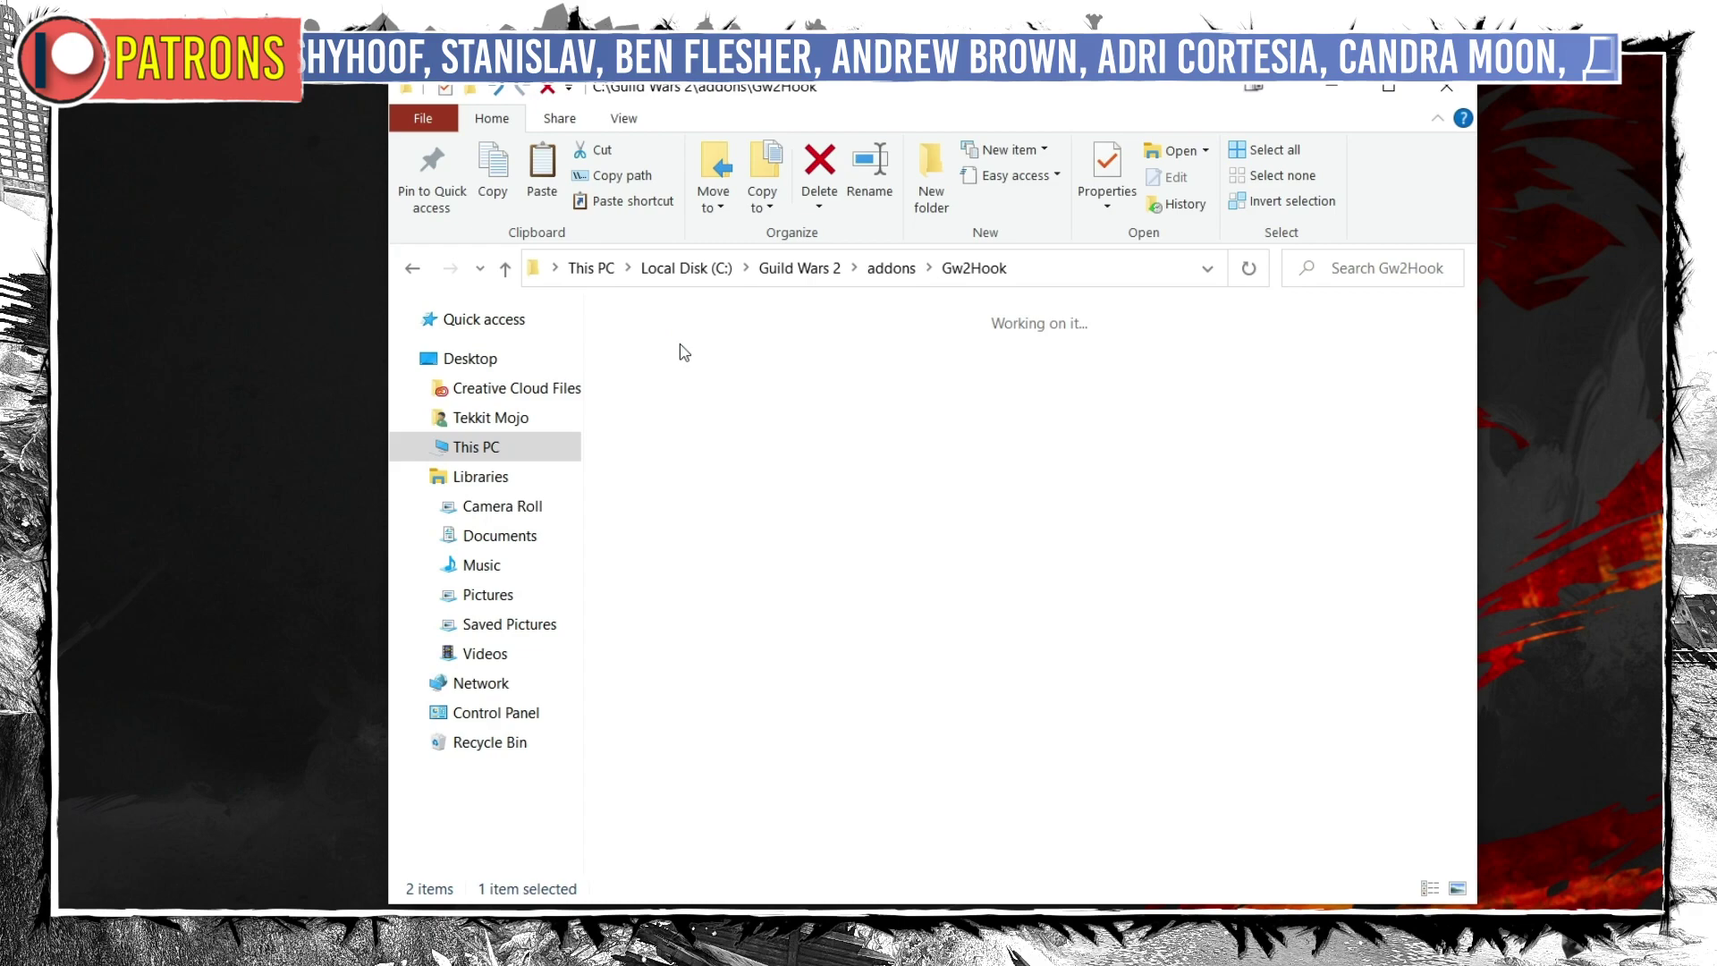
{"action": "double_click", "coordinate": [678, 319]}
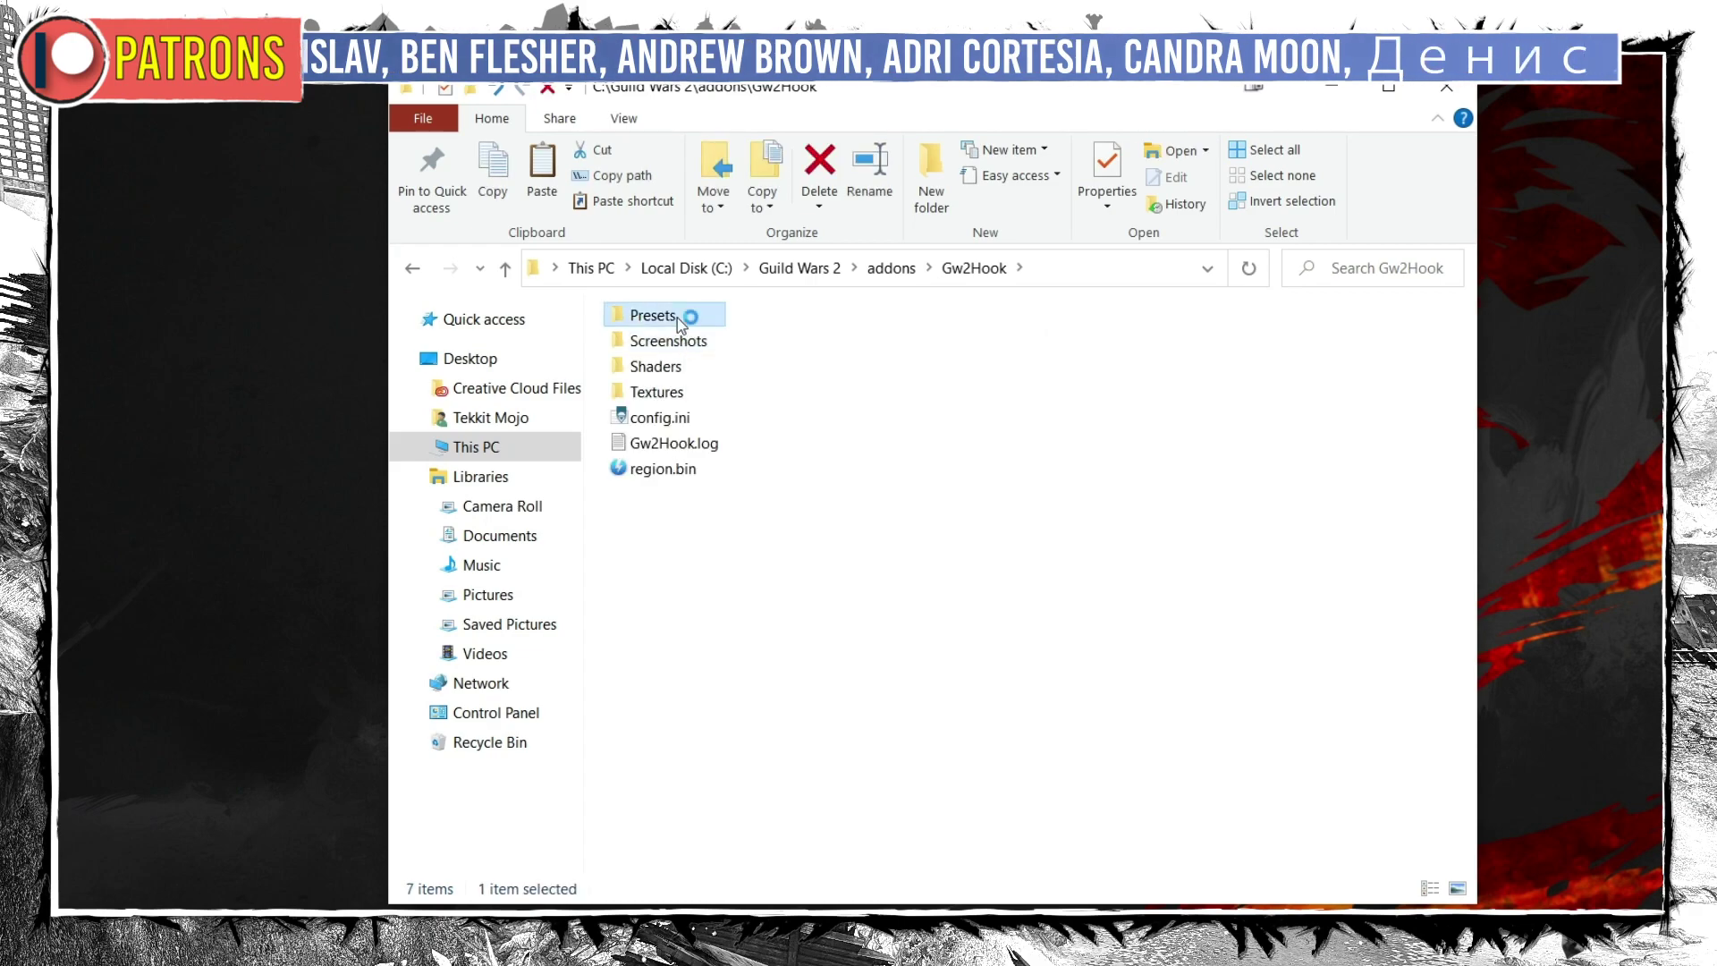
Go back to the Guild Wars 2 folder, check bin64, and return
{"action": "left_click", "coordinate": [508, 268]}
{"action": "left_click", "coordinate": [508, 267]}
{"action": "left_click", "coordinate": [507, 267]}
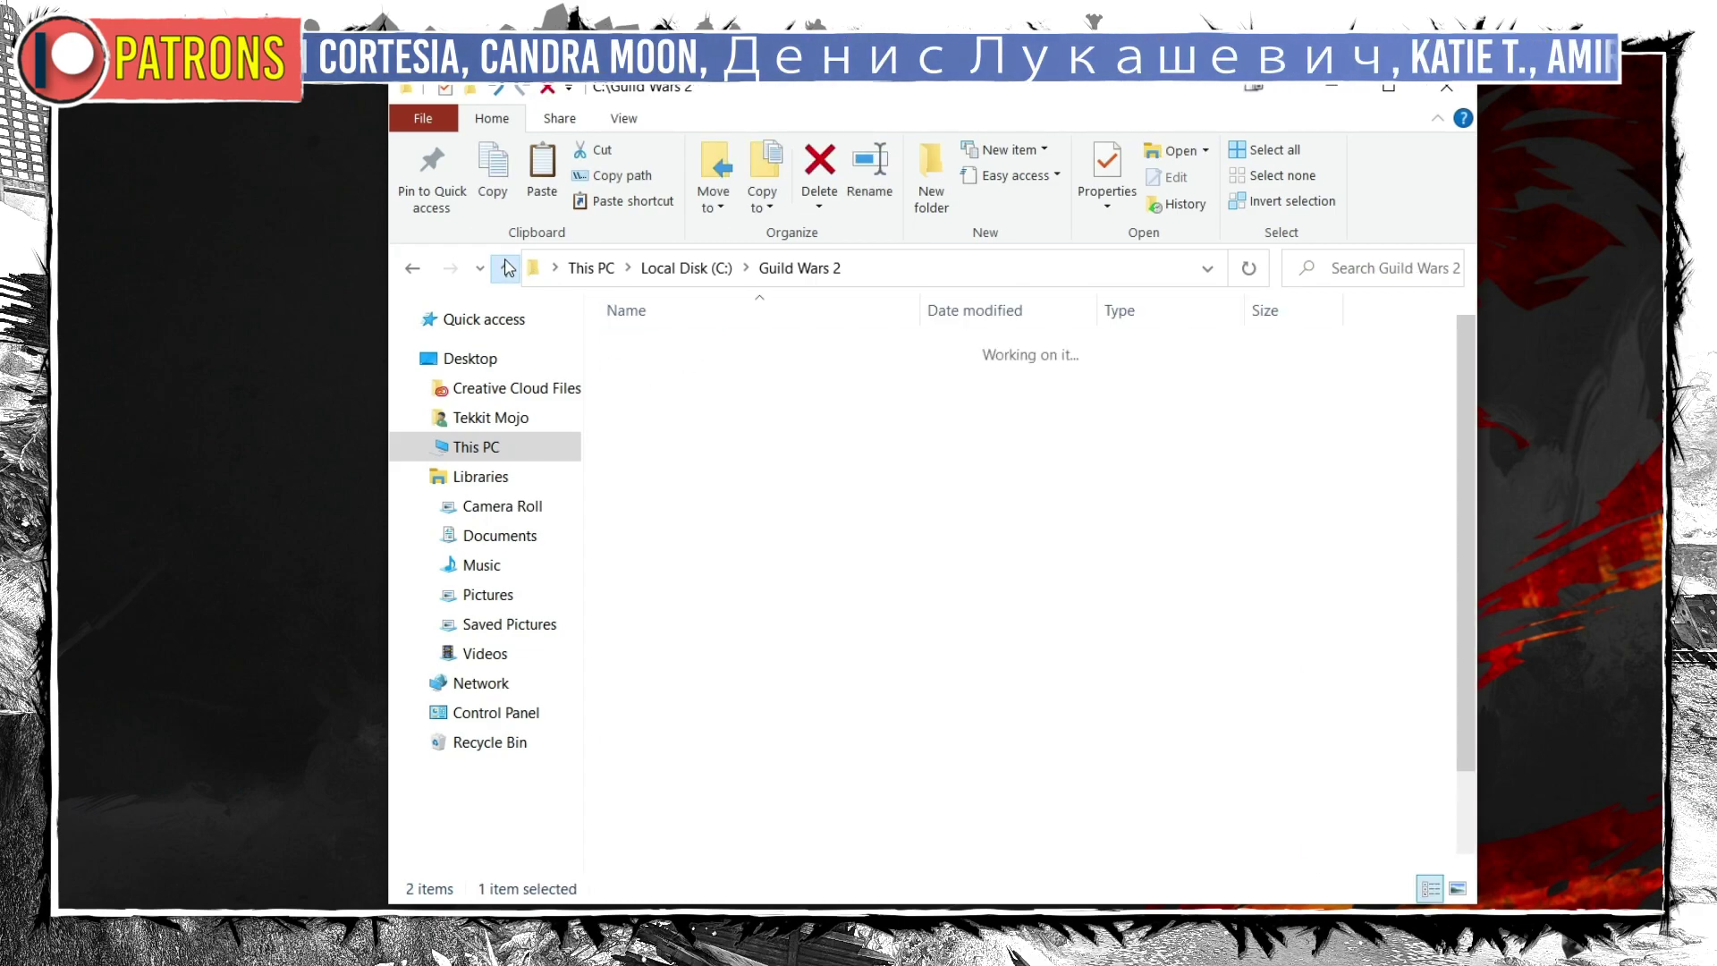
{"action": "double_click", "coordinate": [759, 403]}
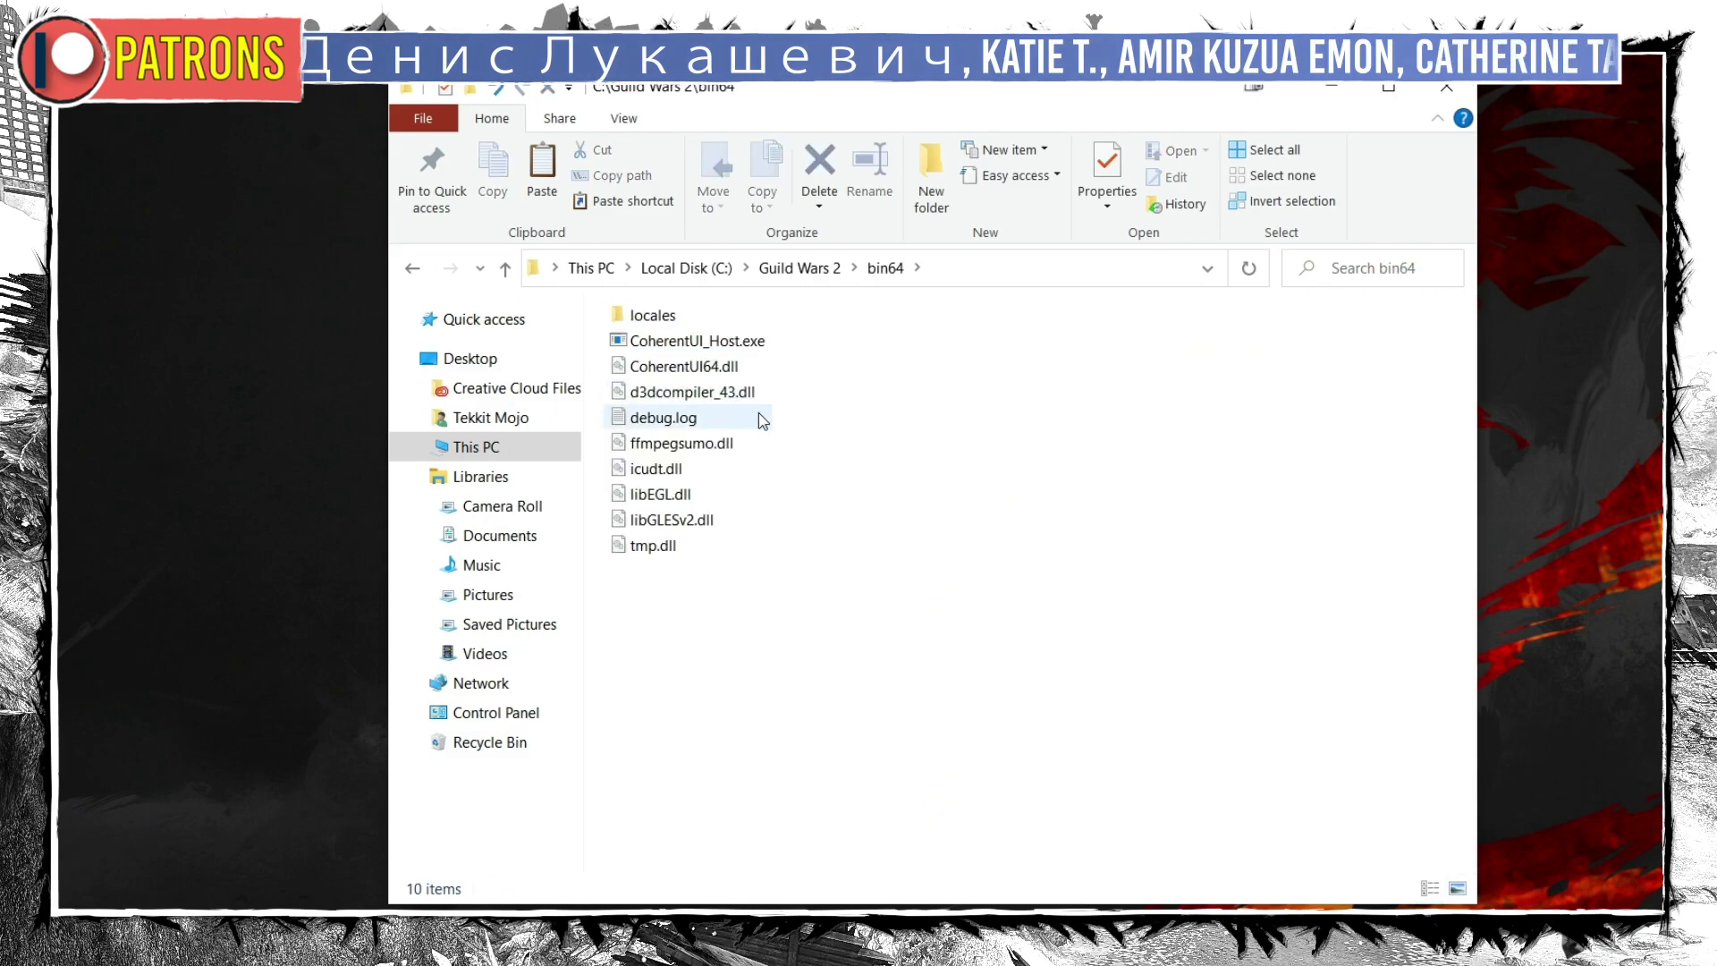
{"action": "left_click", "coordinate": [506, 269]}
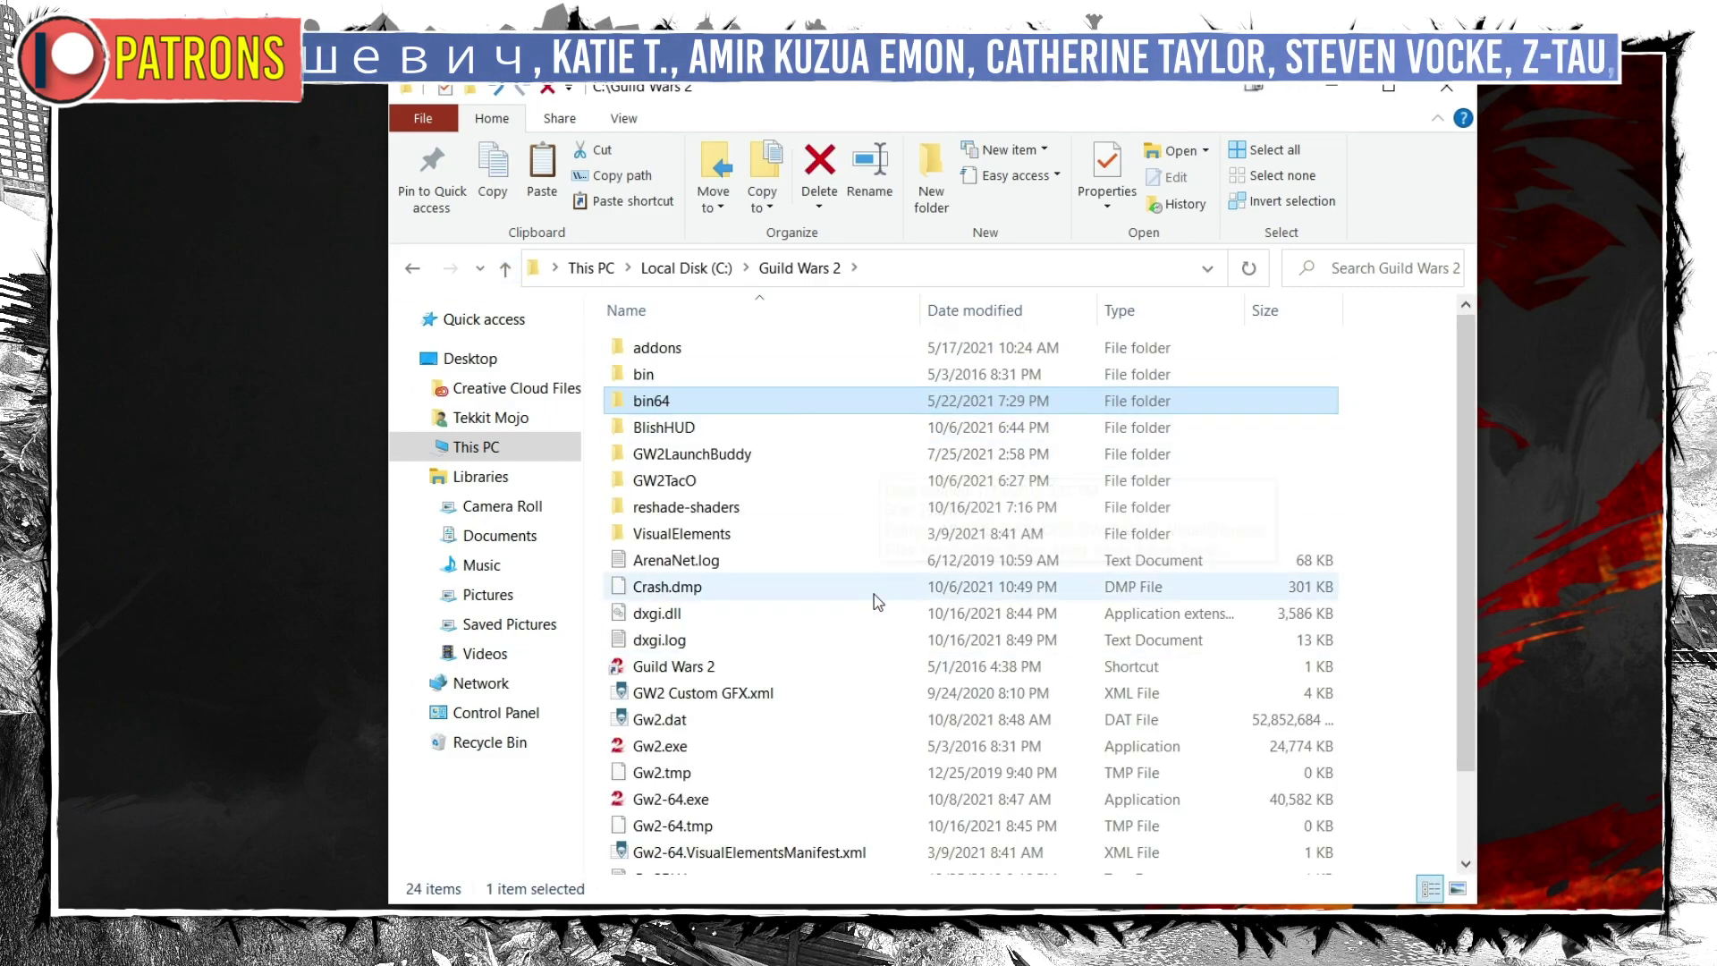
{"action": "scroll", "coordinate": [890, 621], "scroll_direction": "down", "scroll_amount": 1}
{"action": "scroll", "coordinate": [890, 621], "scroll_direction": "down", "scroll_amount": 1}
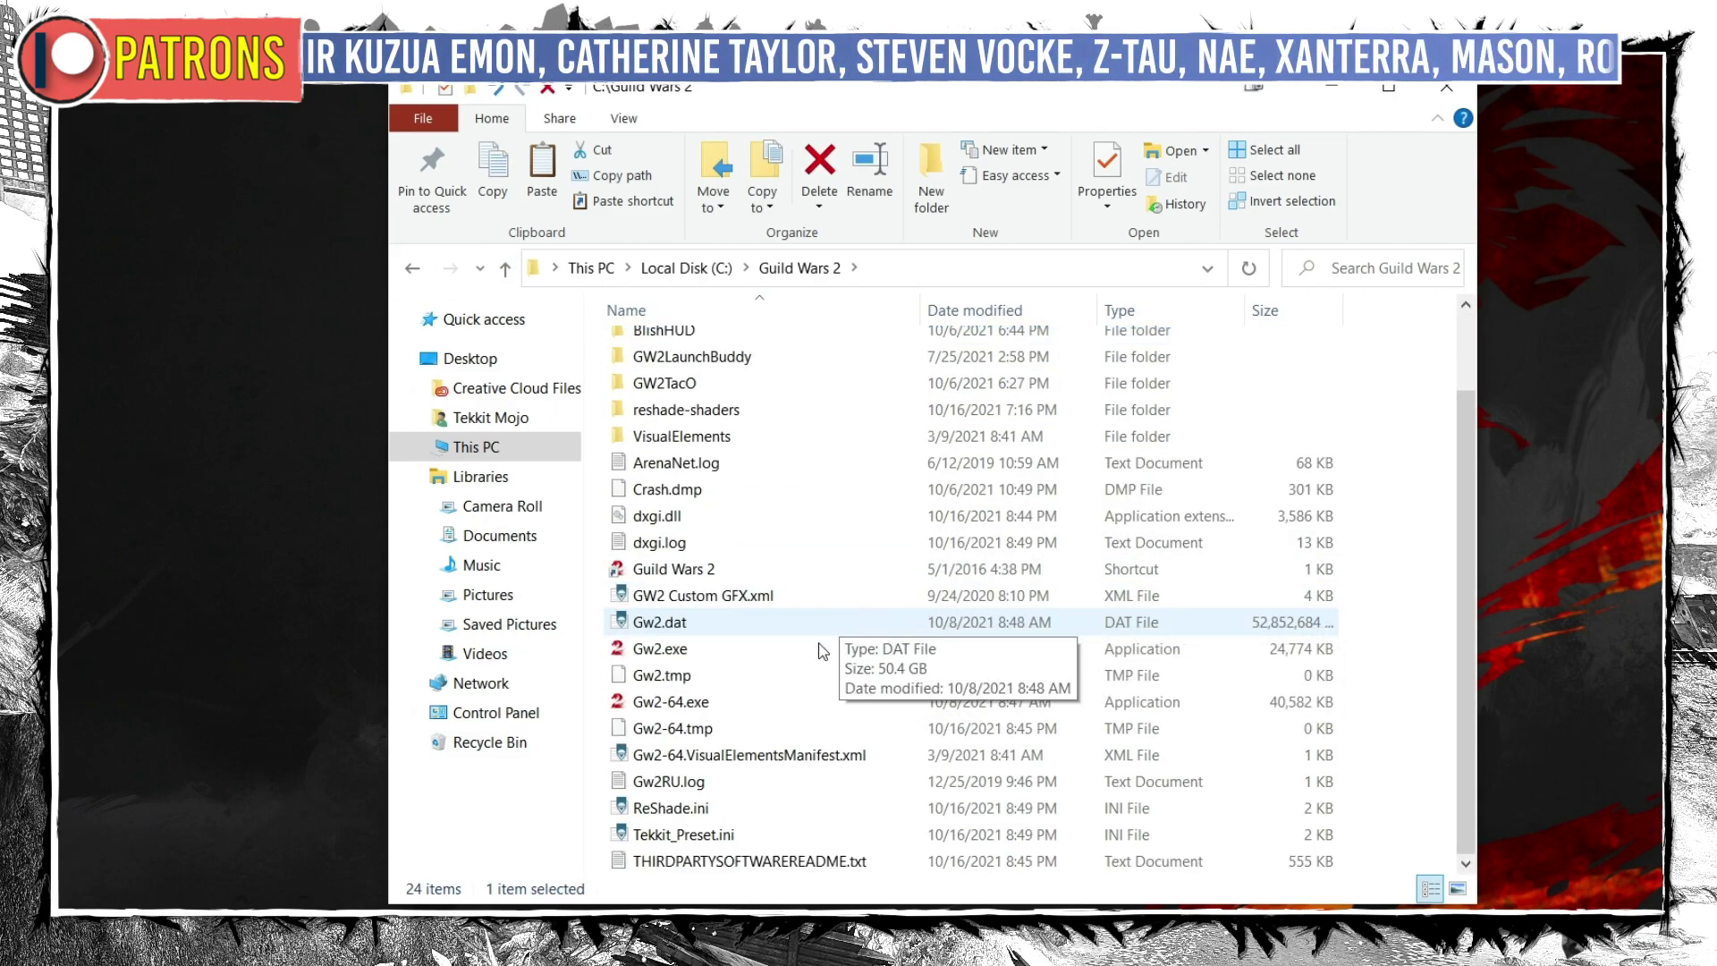
Open ReShade.ini and check that its PresetPath line points to Tekkit_Preset.ini
{"action": "double_click", "coordinate": [738, 807]}
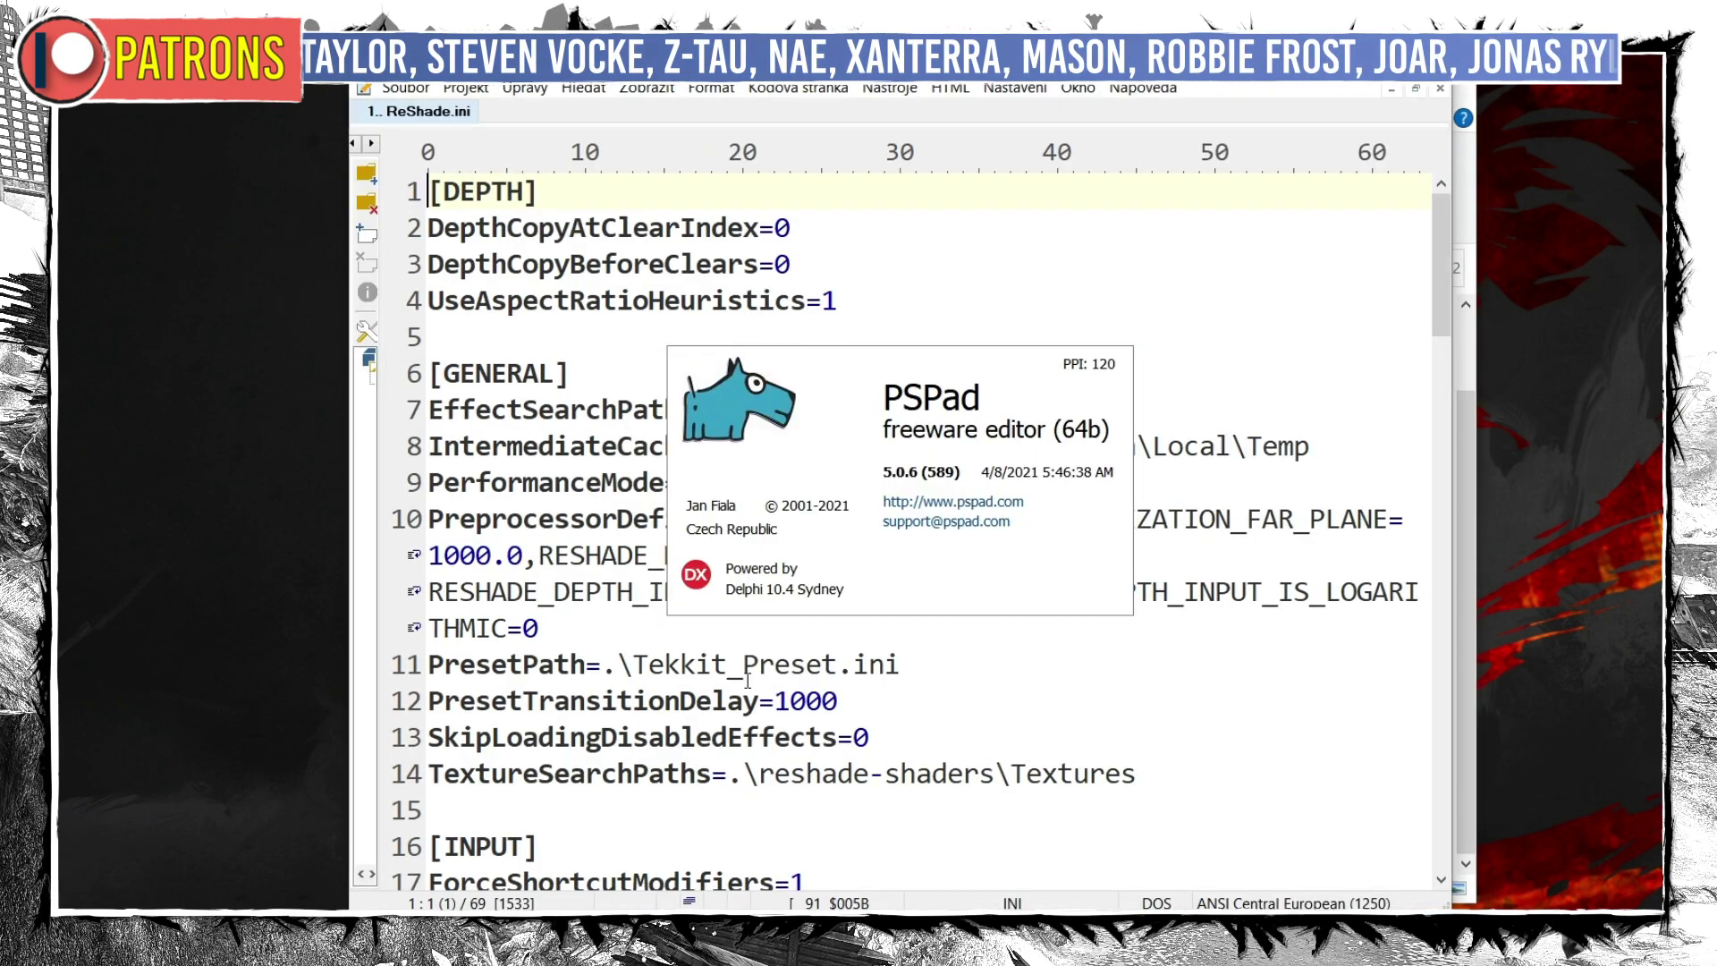
{"action": "left_click_drag", "start_coordinate": [902, 660], "coordinate": [427, 660]}
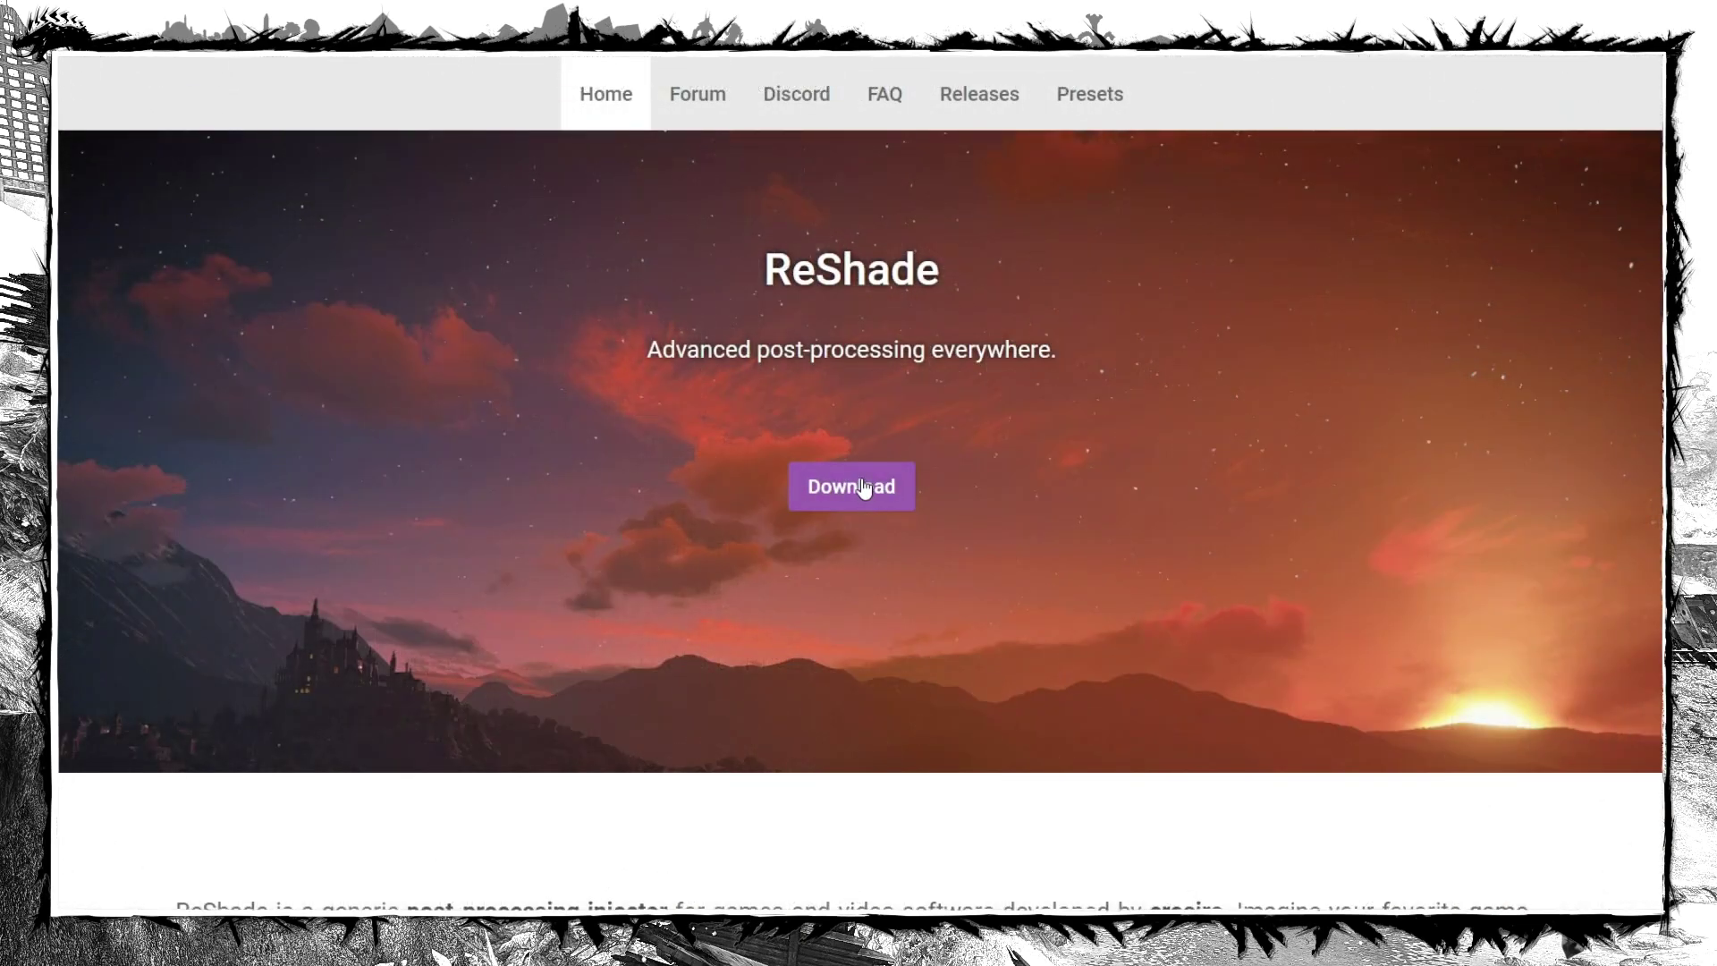
{"action": "scroll", "coordinate": [866, 492], "scroll_direction": "down", "scroll_amount": 3}
{"action": "scroll", "coordinate": [863, 485], "scroll_direction": "down", "scroll_amount": 10}
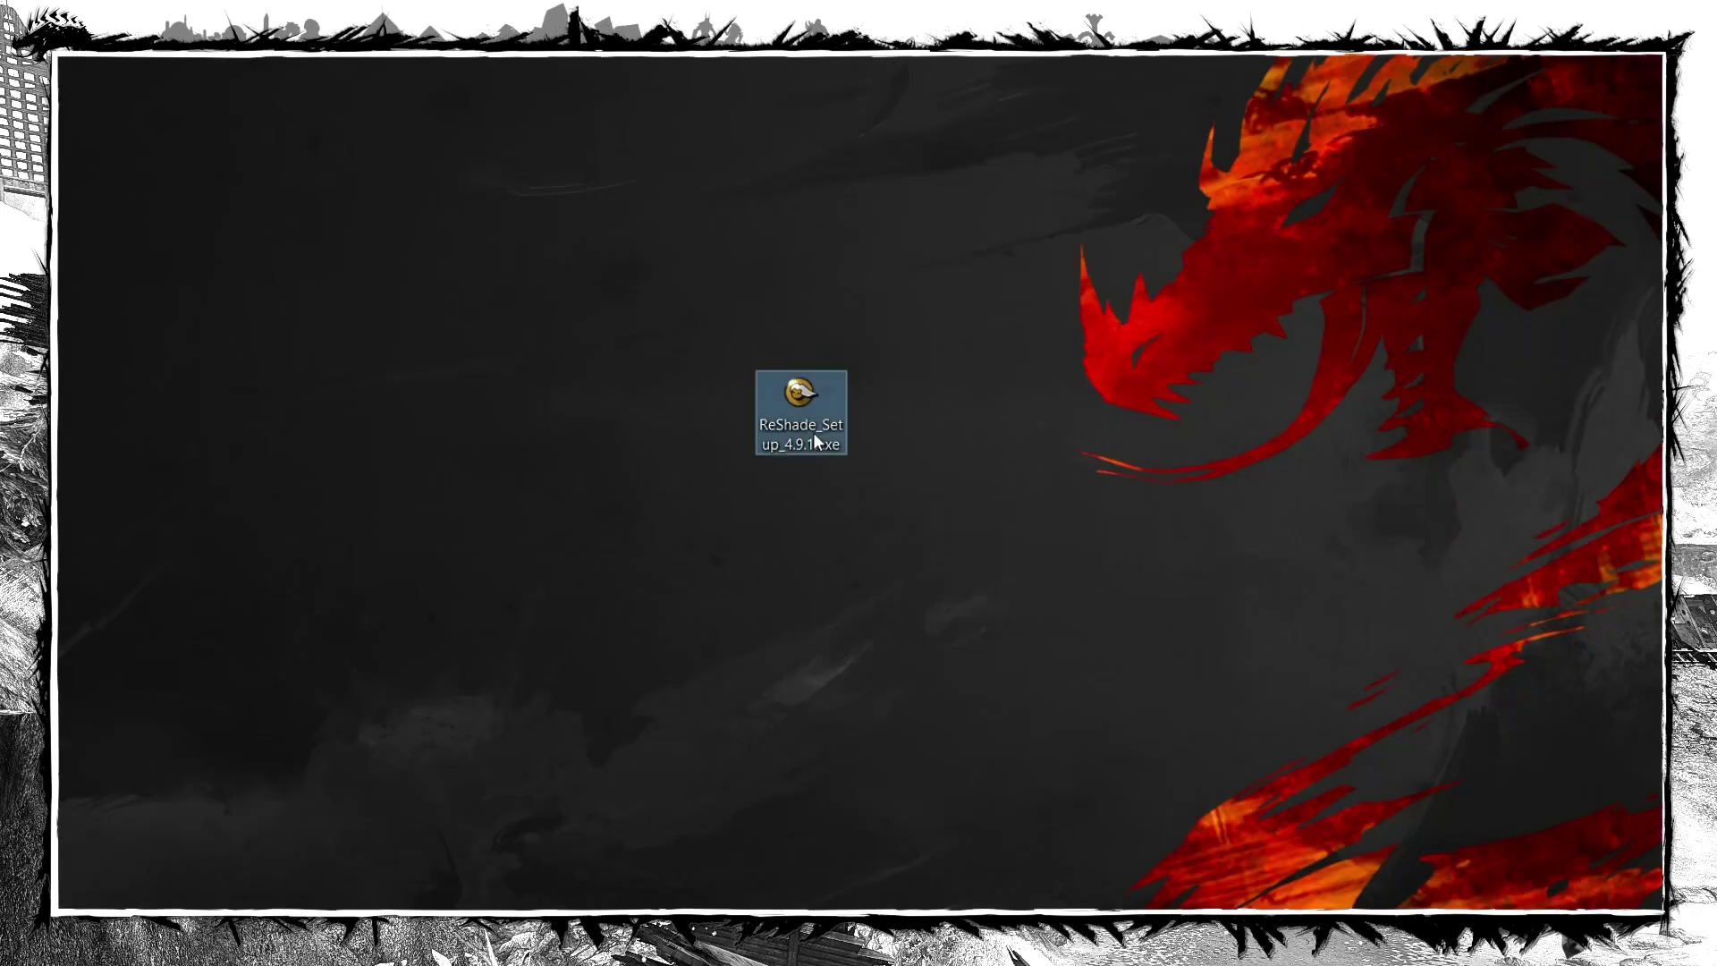
Launch ReShade_Setup_4.9.1.exe and pick Gw2-64.exe from the Guild Wars 2 folder as the game
{"action": "double_click", "coordinate": [813, 432]}
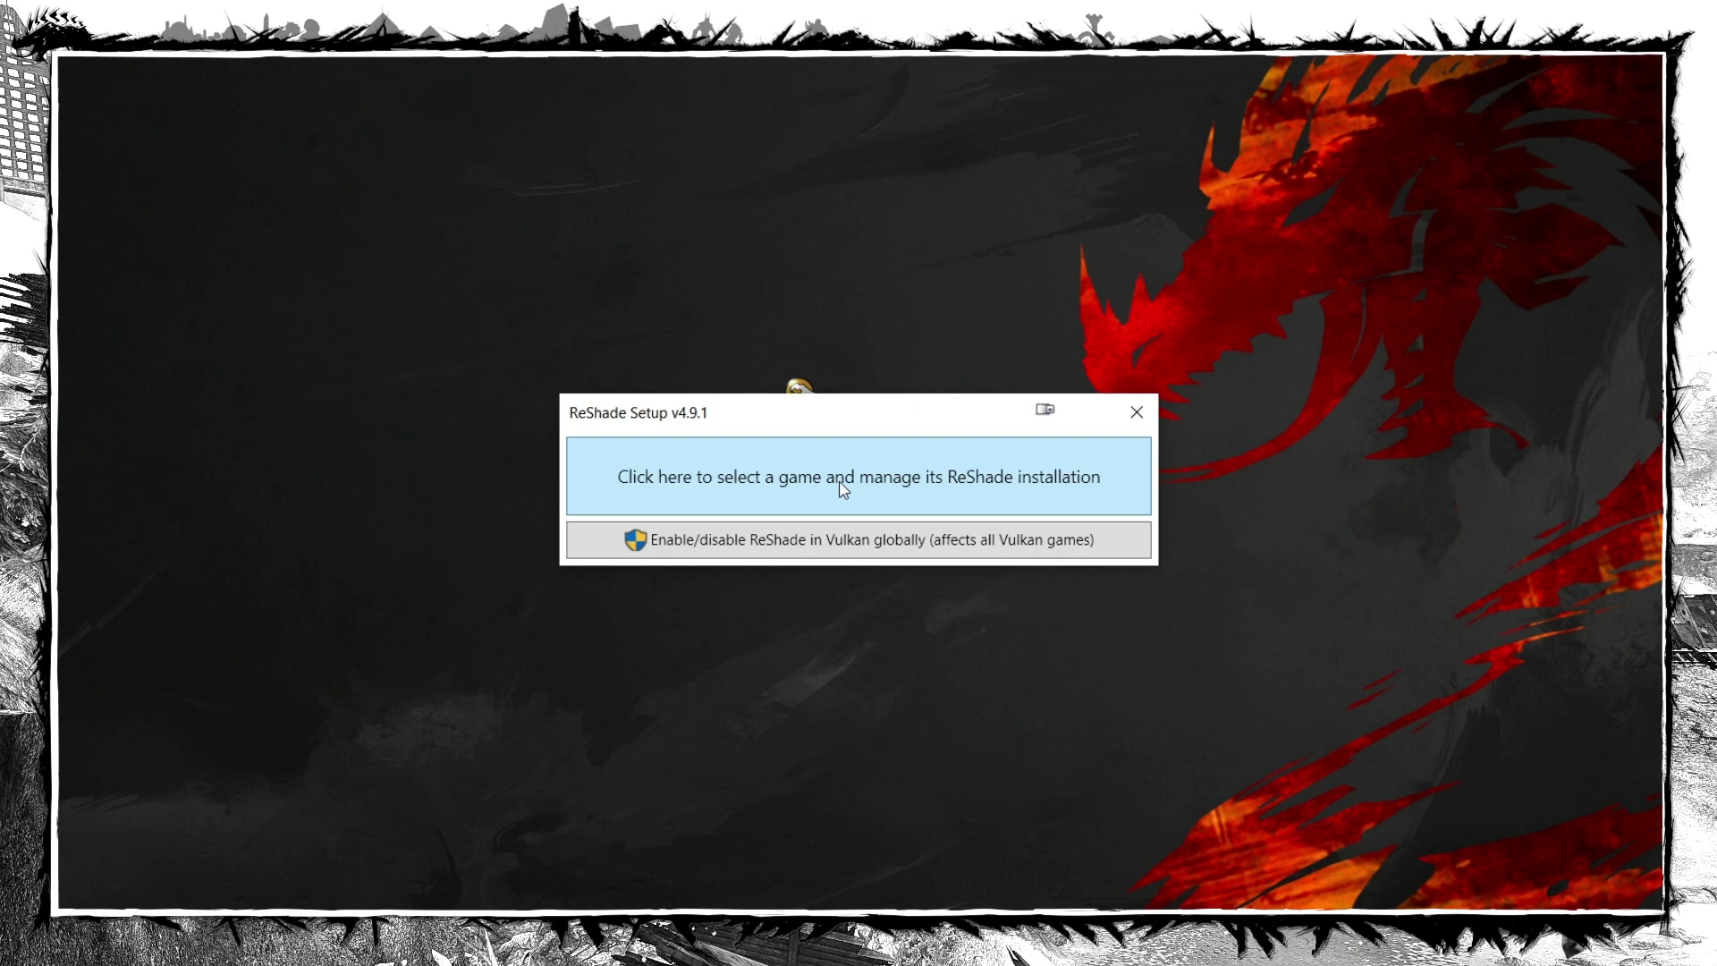
{"action": "left_click", "coordinate": [841, 489]}
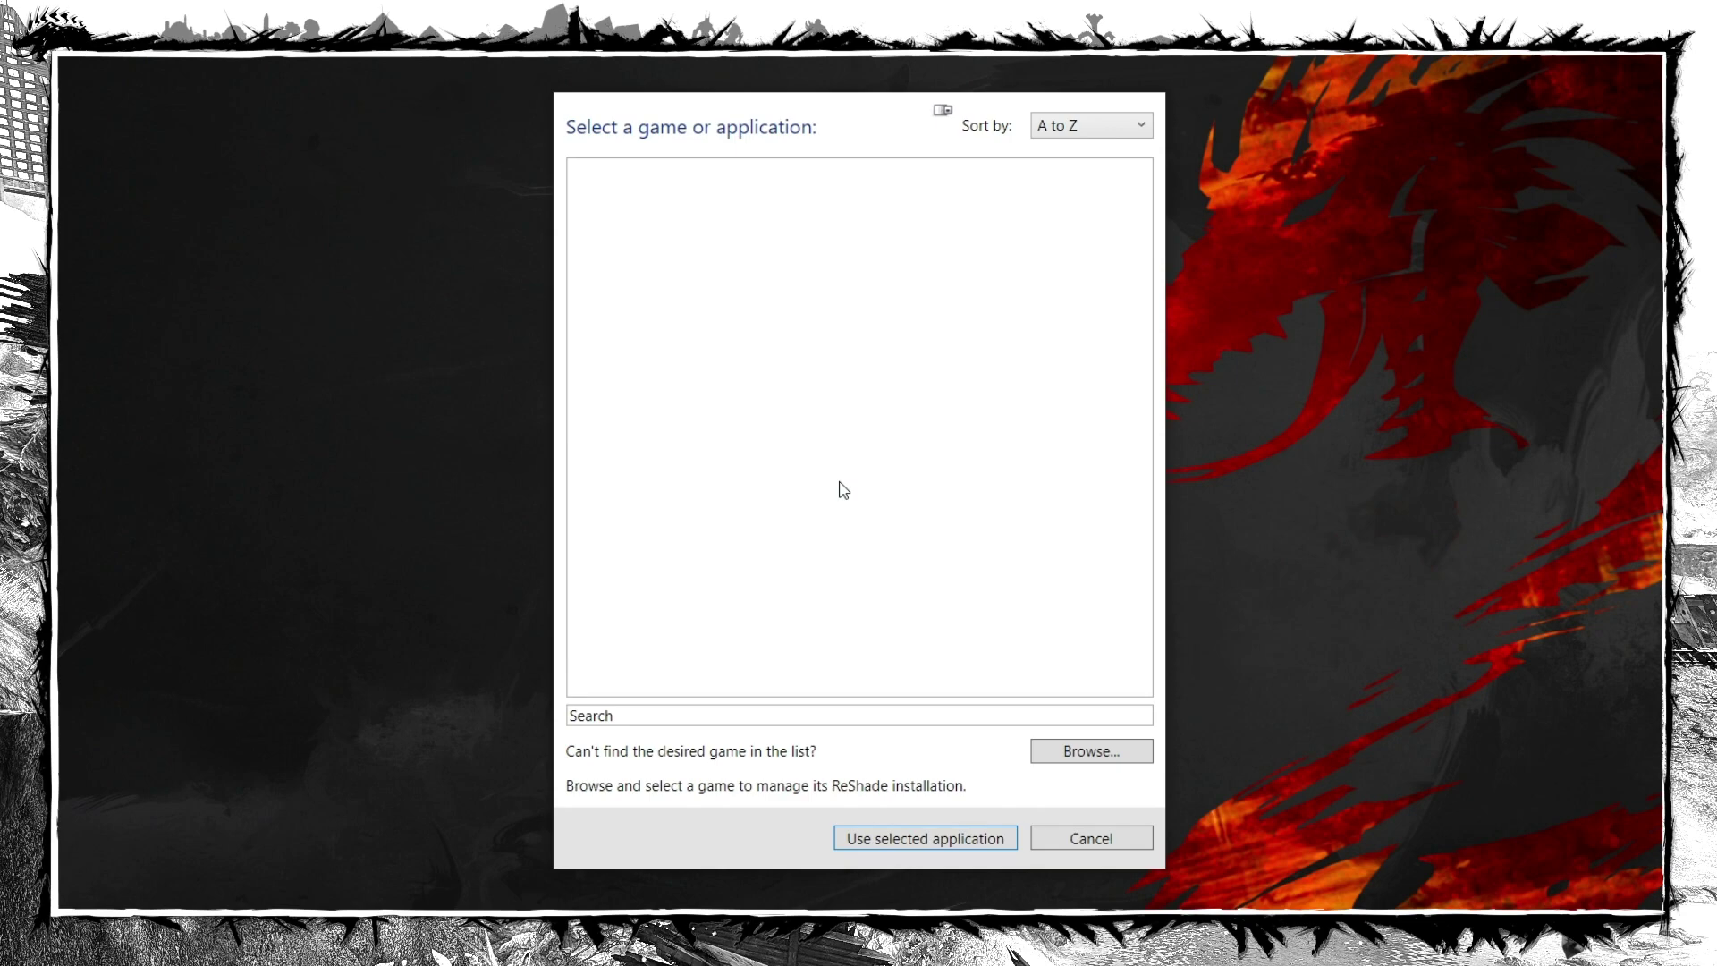
{"action": "left_click", "coordinate": [1071, 755]}
{"action": "left_click", "coordinate": [884, 521]}
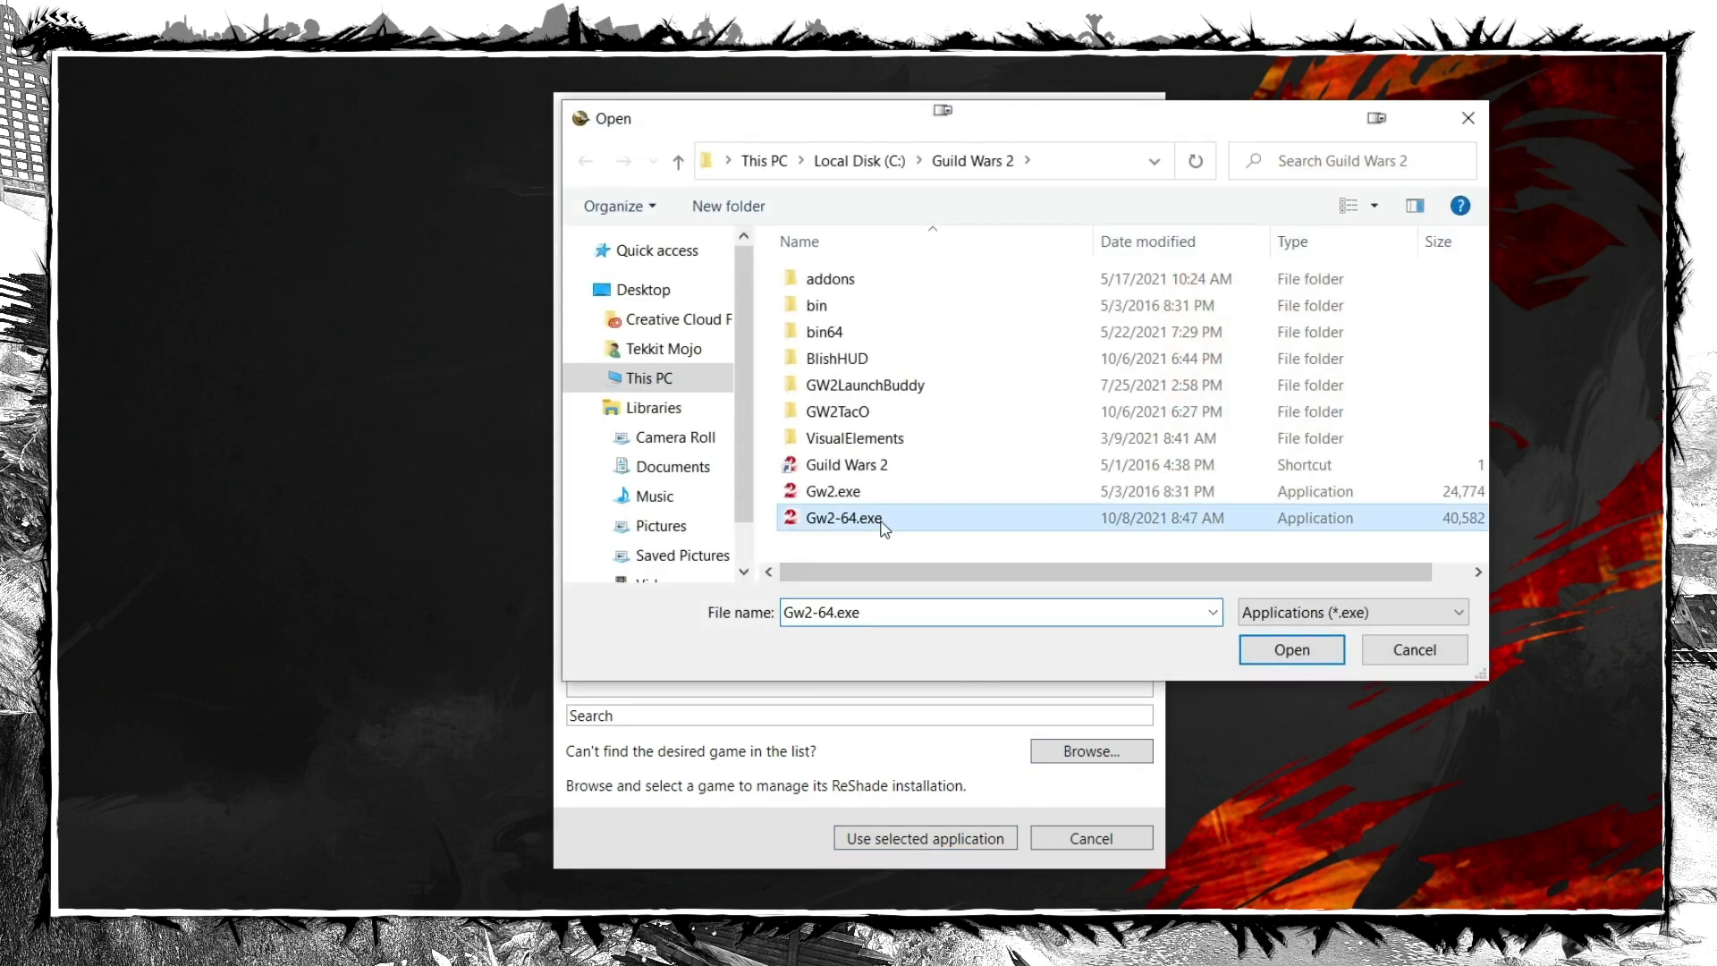
{"action": "left_click", "coordinate": [1259, 657]}
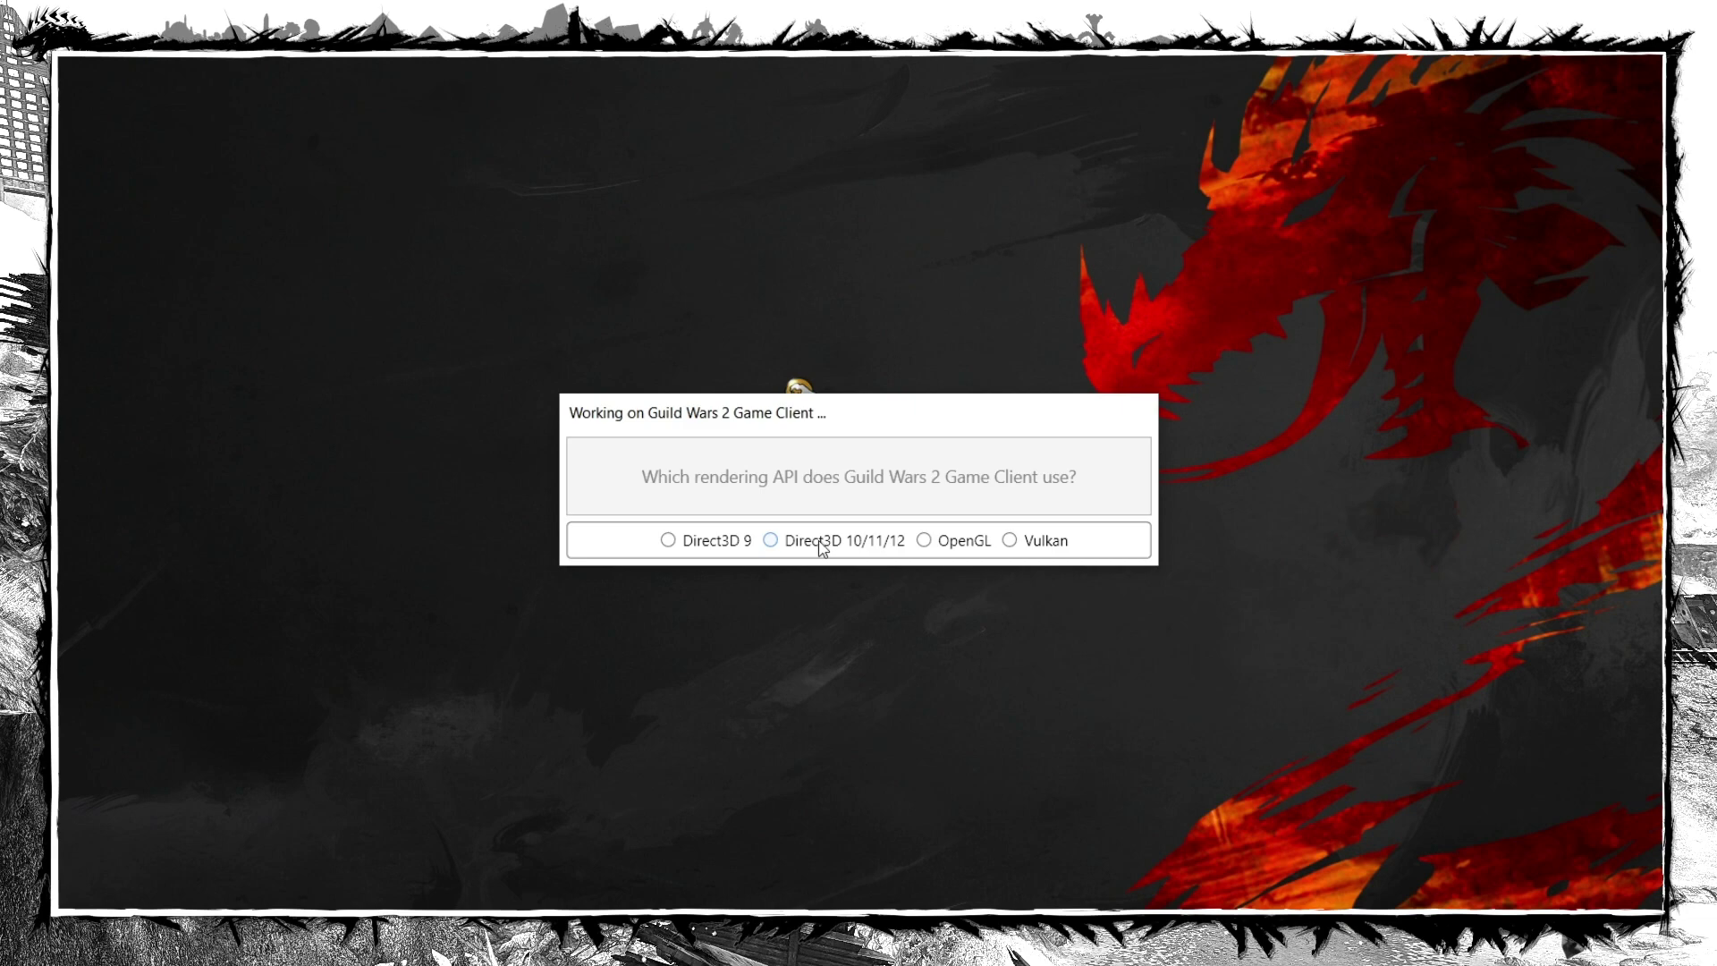
Choose Direct3D 10/11/12 as the API and look through the effect package list
{"action": "left_click", "coordinate": [771, 540]}
{"action": "scroll", "coordinate": [941, 375], "scroll_direction": "down", "scroll_amount": 1}
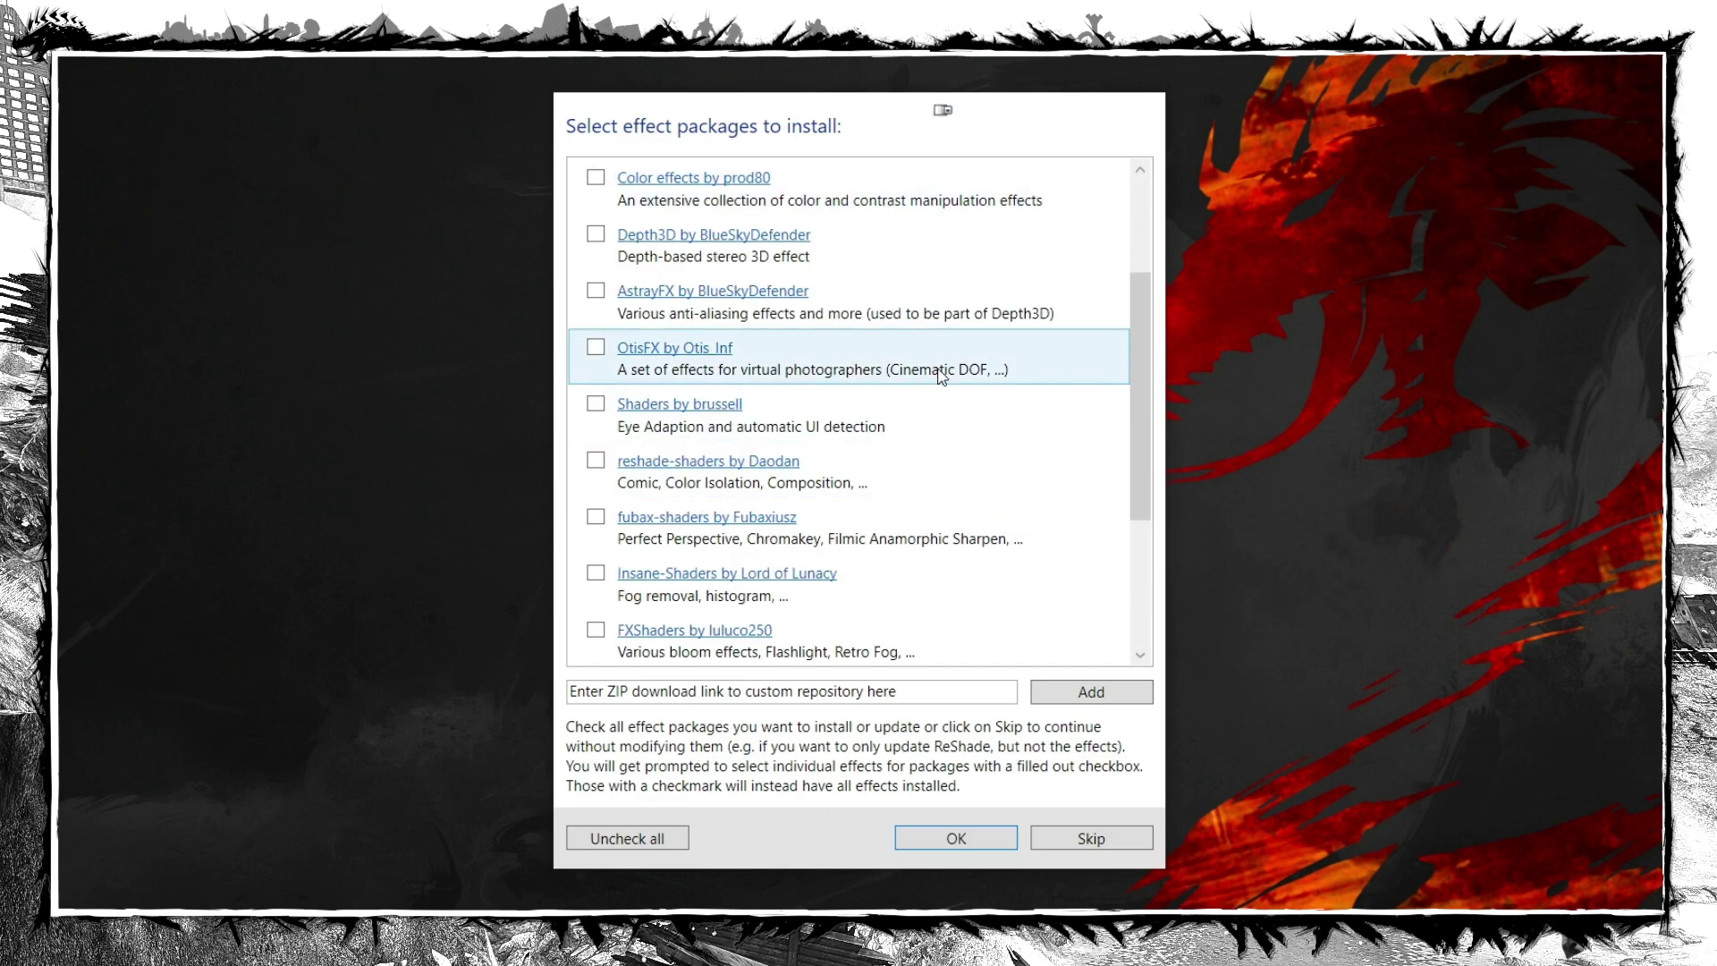
{"action": "scroll", "coordinate": [941, 376], "scroll_direction": "down", "scroll_amount": 2}
{"action": "scroll", "coordinate": [939, 378], "scroll_direction": "up", "scroll_amount": 3}
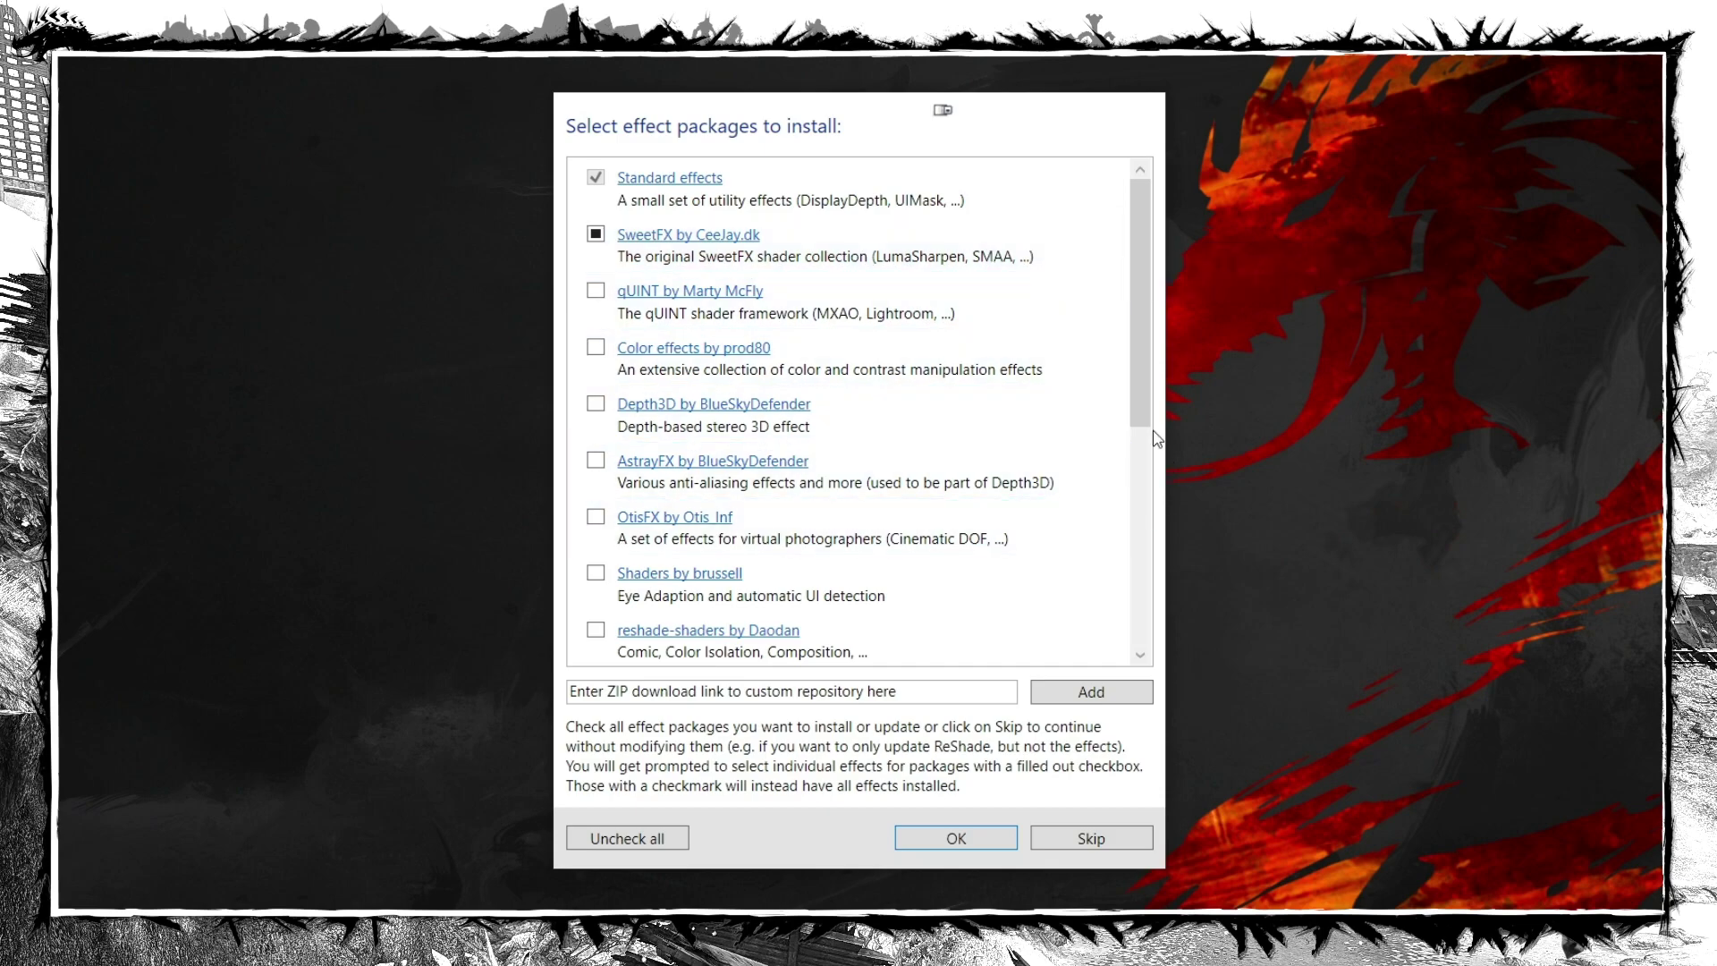
{"action": "scroll", "coordinate": [1141, 494], "scroll_direction": "down", "scroll_amount": 2}
{"action": "scroll", "coordinate": [1120, 528], "scroll_direction": "up", "scroll_amount": 2}
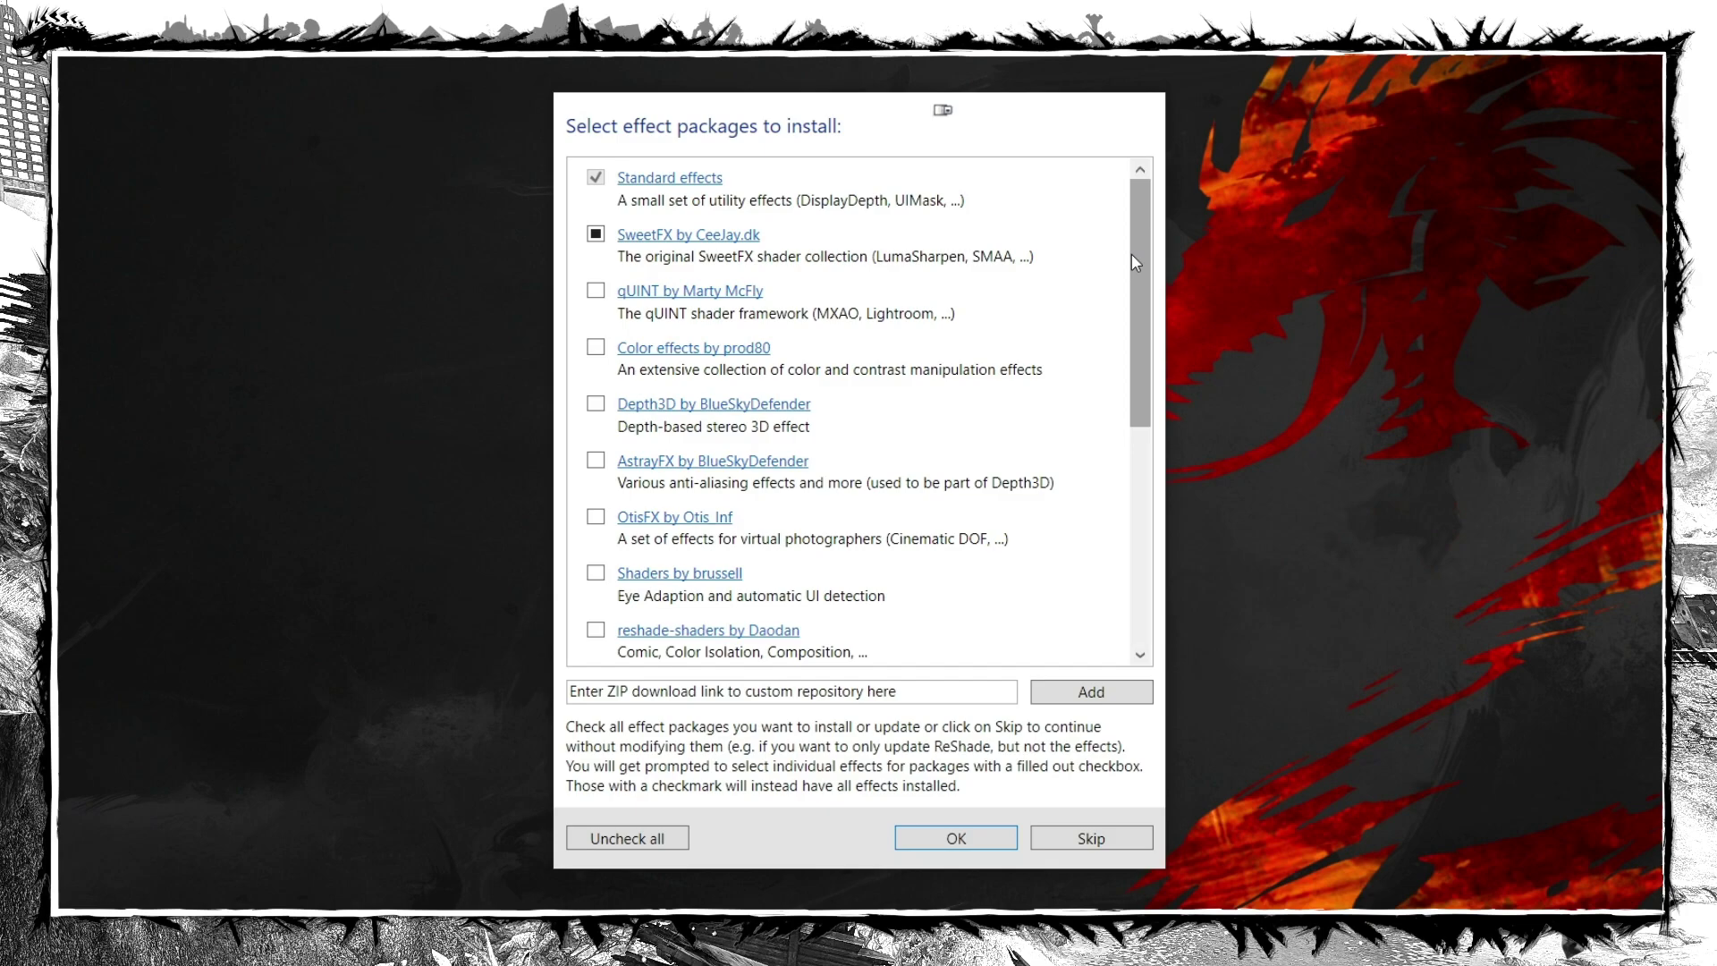
{"action": "mouse_move", "coordinate": [1131, 254]}
{"action": "left_mouse_down"}
{"action": "mouse_move", "coordinate": [1140, 473]}
{"action": "mouse_move", "coordinate": [1154, 268]}
{"action": "left_mouse_up"}
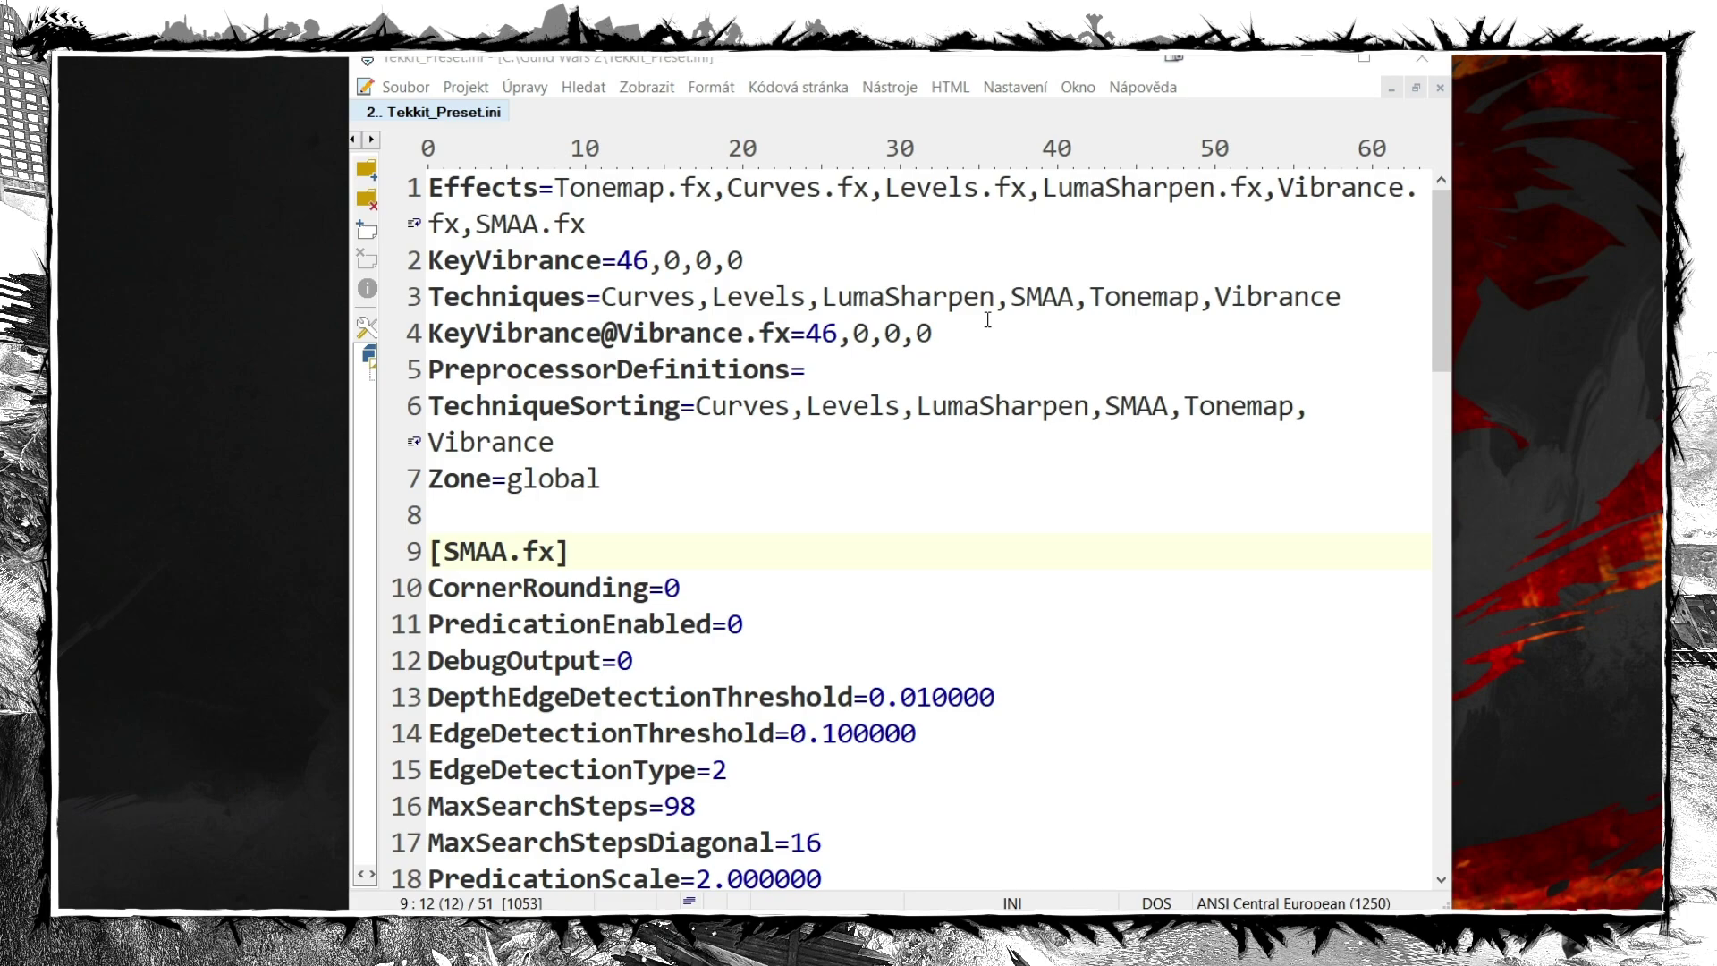
{"action": "scroll", "coordinate": [855, 421], "scroll_direction": "down", "scroll_amount": 1}
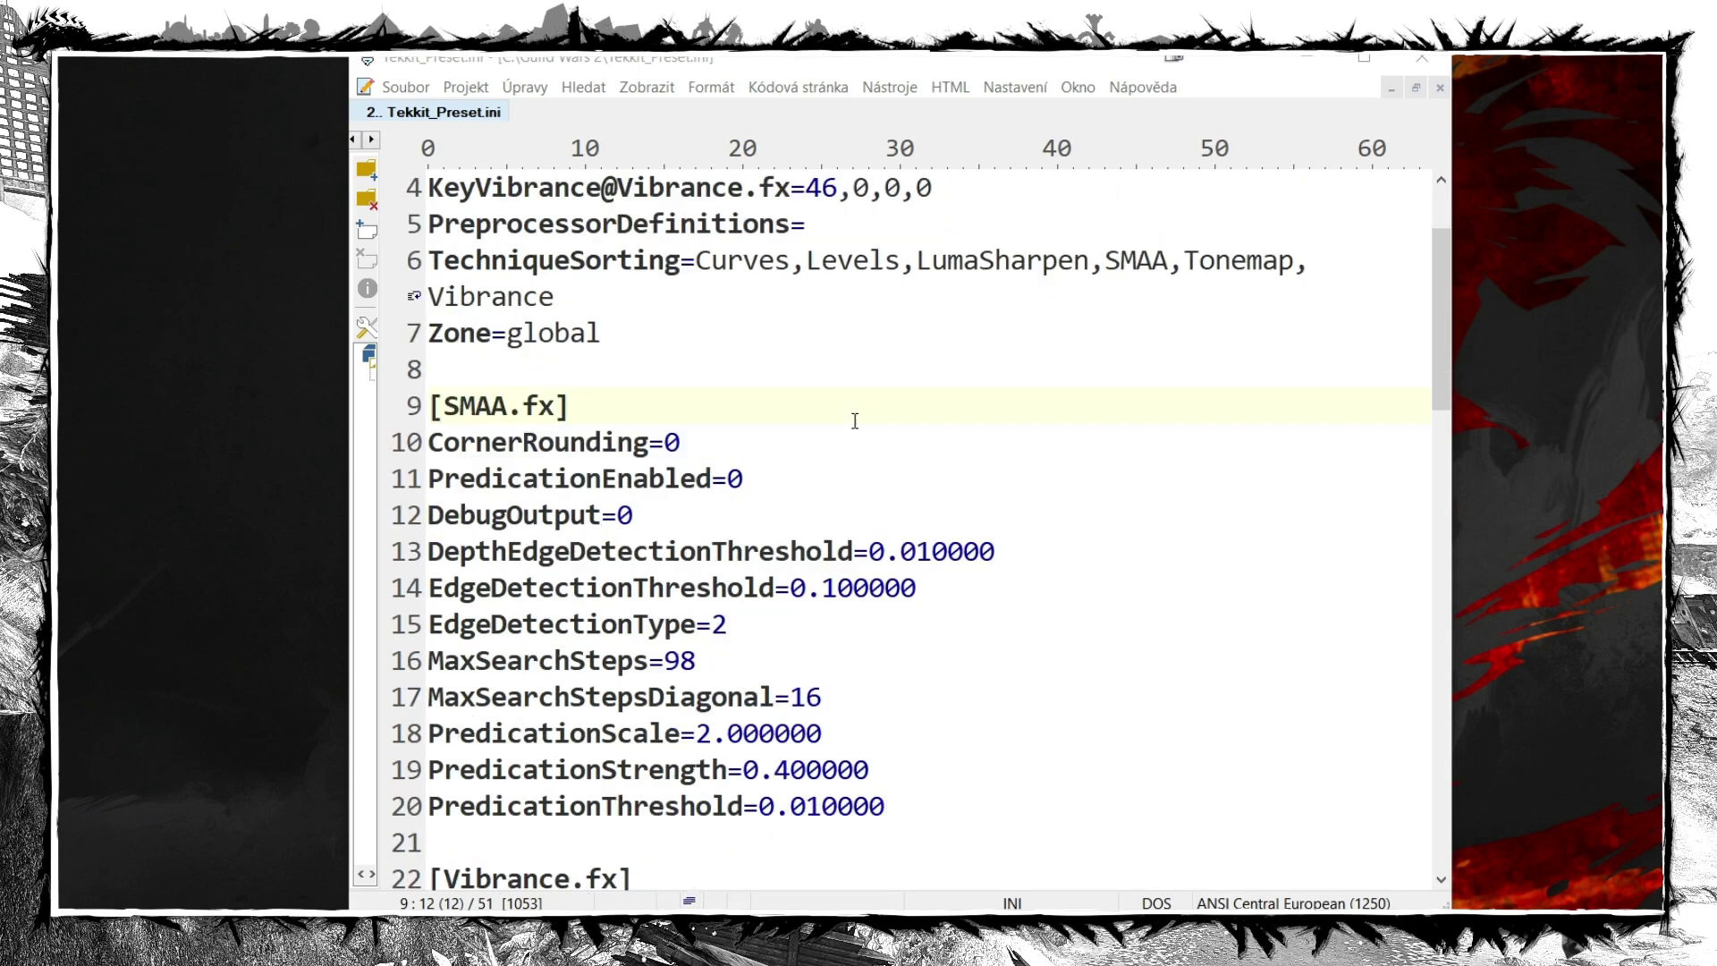
{"action": "scroll", "coordinate": [855, 421], "scroll_direction": "down", "scroll_amount": 1}
{"action": "scroll", "coordinate": [851, 416], "scroll_direction": "up", "scroll_amount": 3}
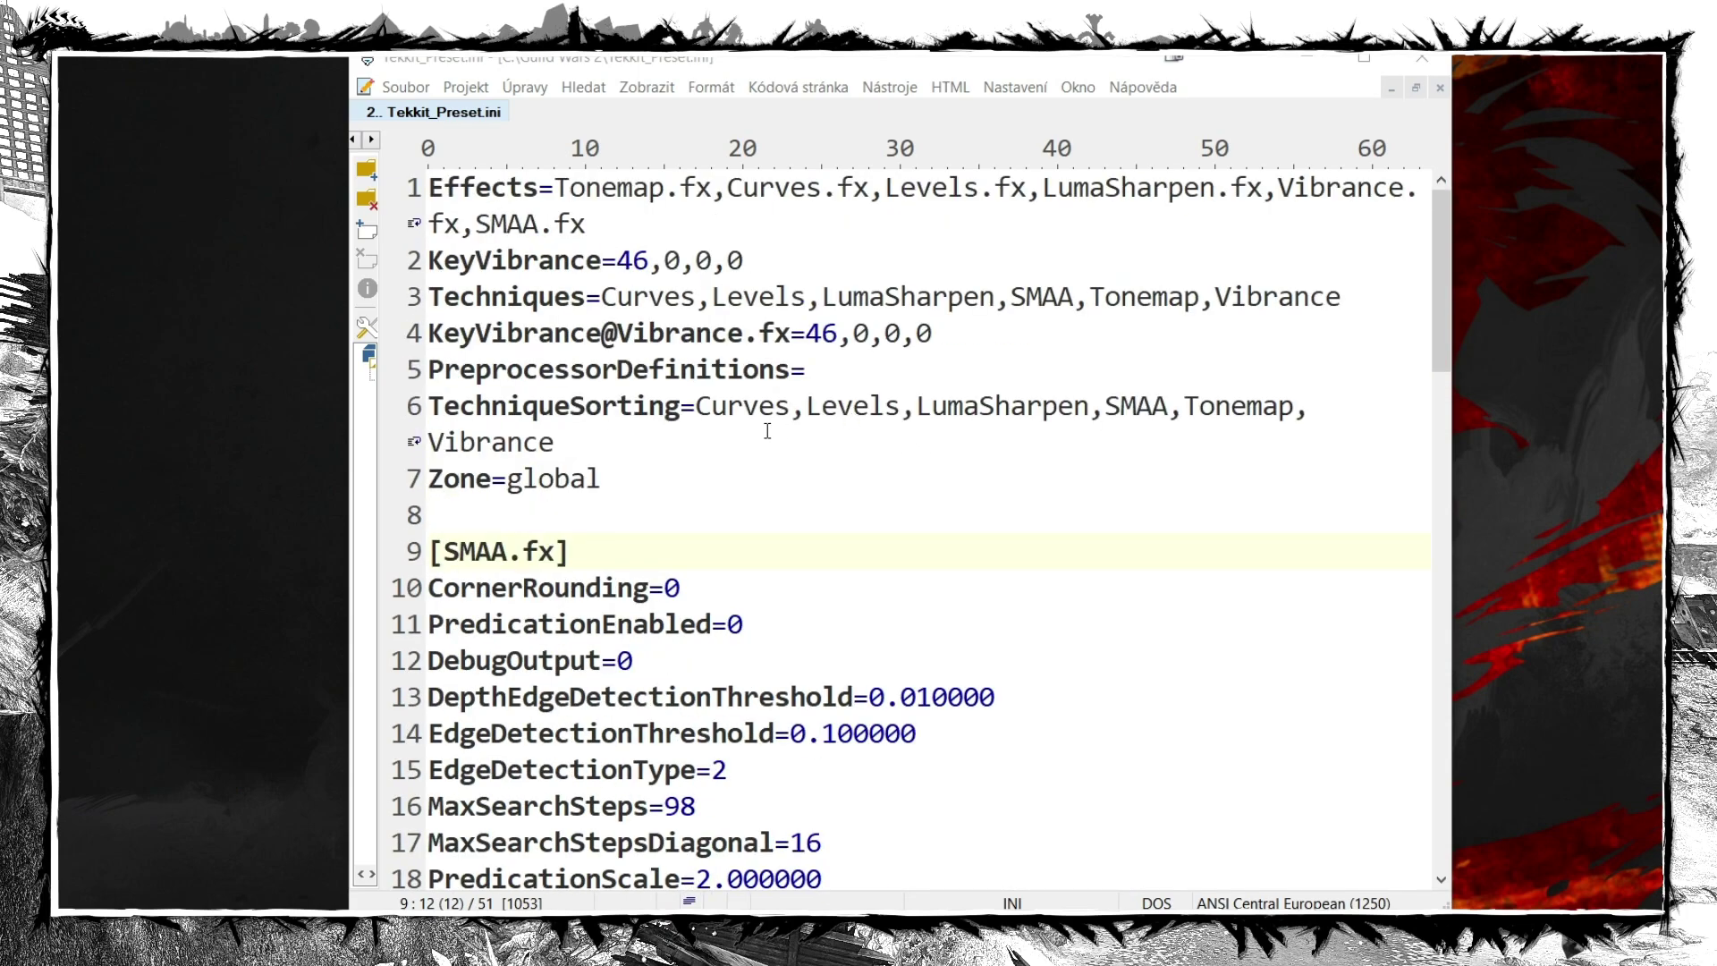
{"action": "scroll", "coordinate": [767, 430], "scroll_direction": "down", "scroll_amount": 2}
{"action": "left_click_drag", "start_coordinate": [571, 404], "coordinate": [430, 407]}
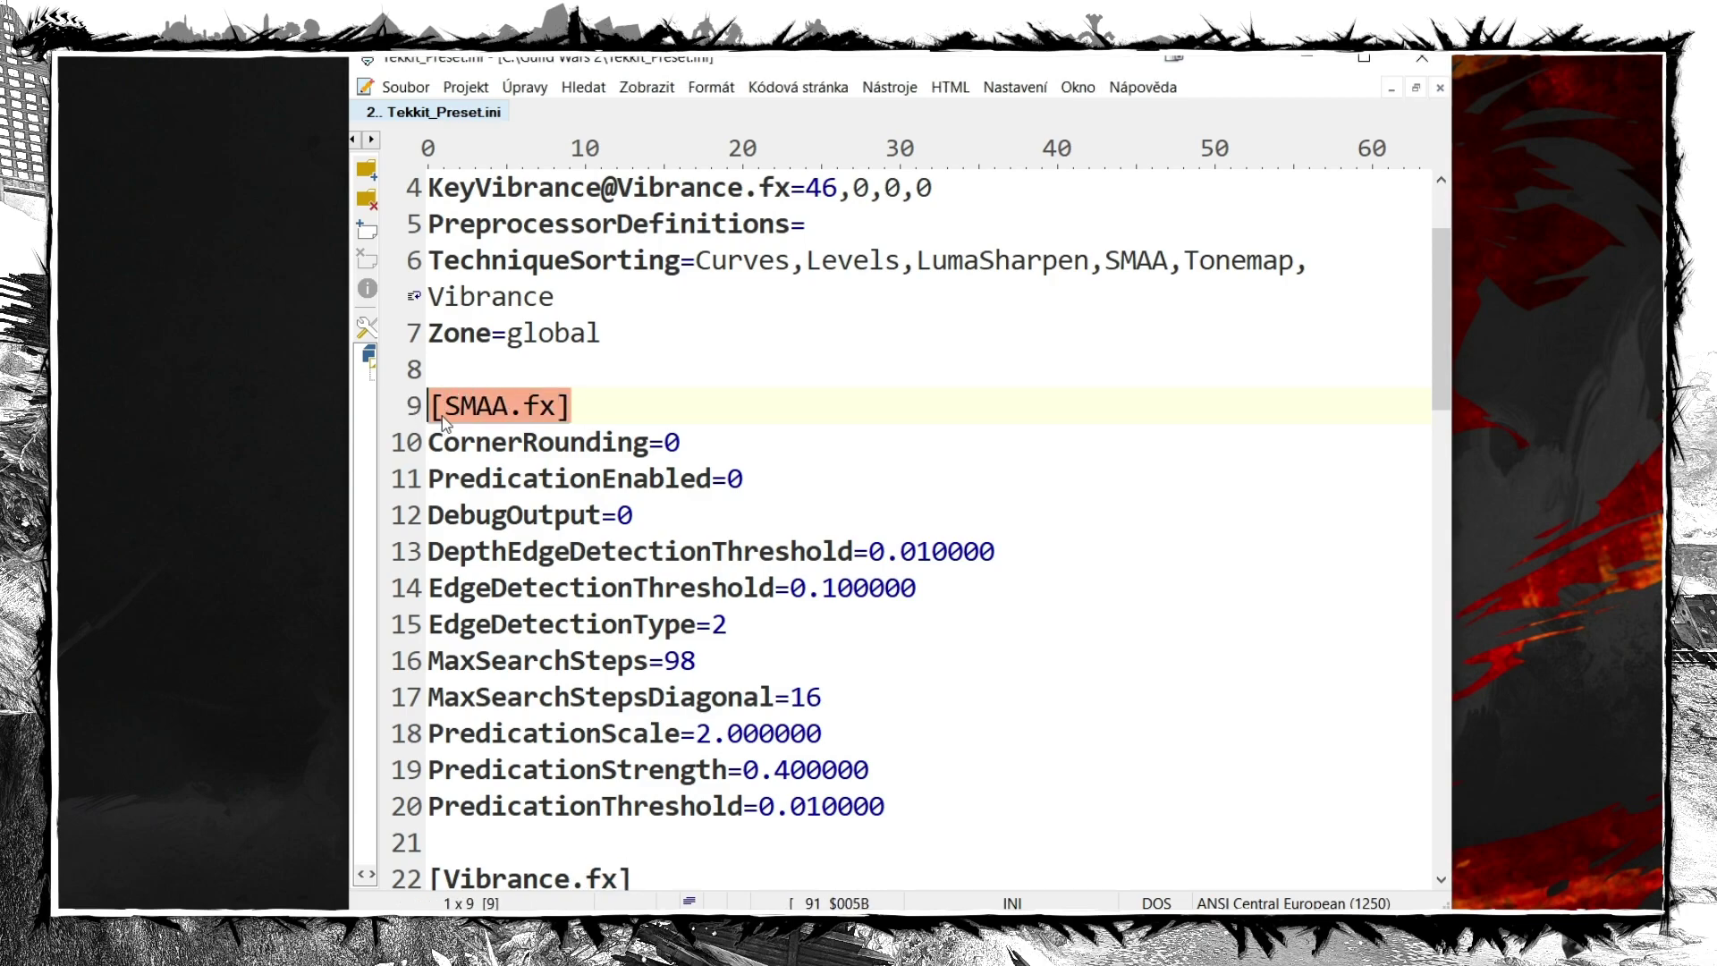
{"action": "left_click", "coordinate": [600, 397]}
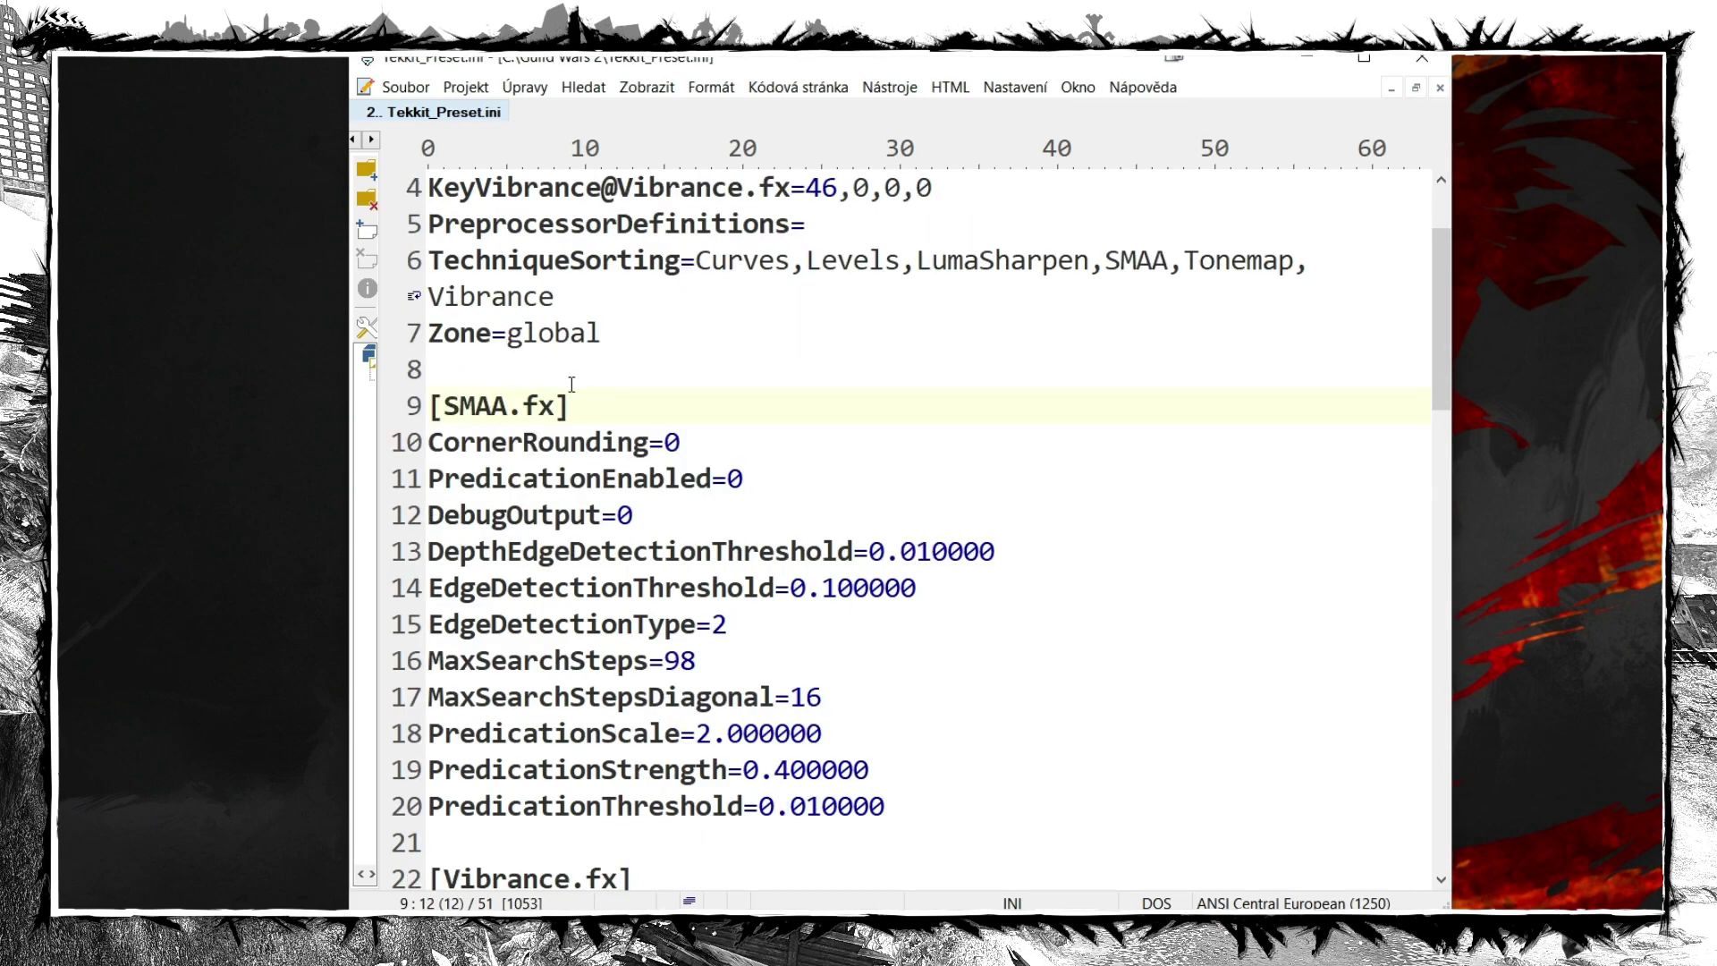
{"action": "scroll", "coordinate": [571, 384], "scroll_direction": "down", "scroll_amount": 4}
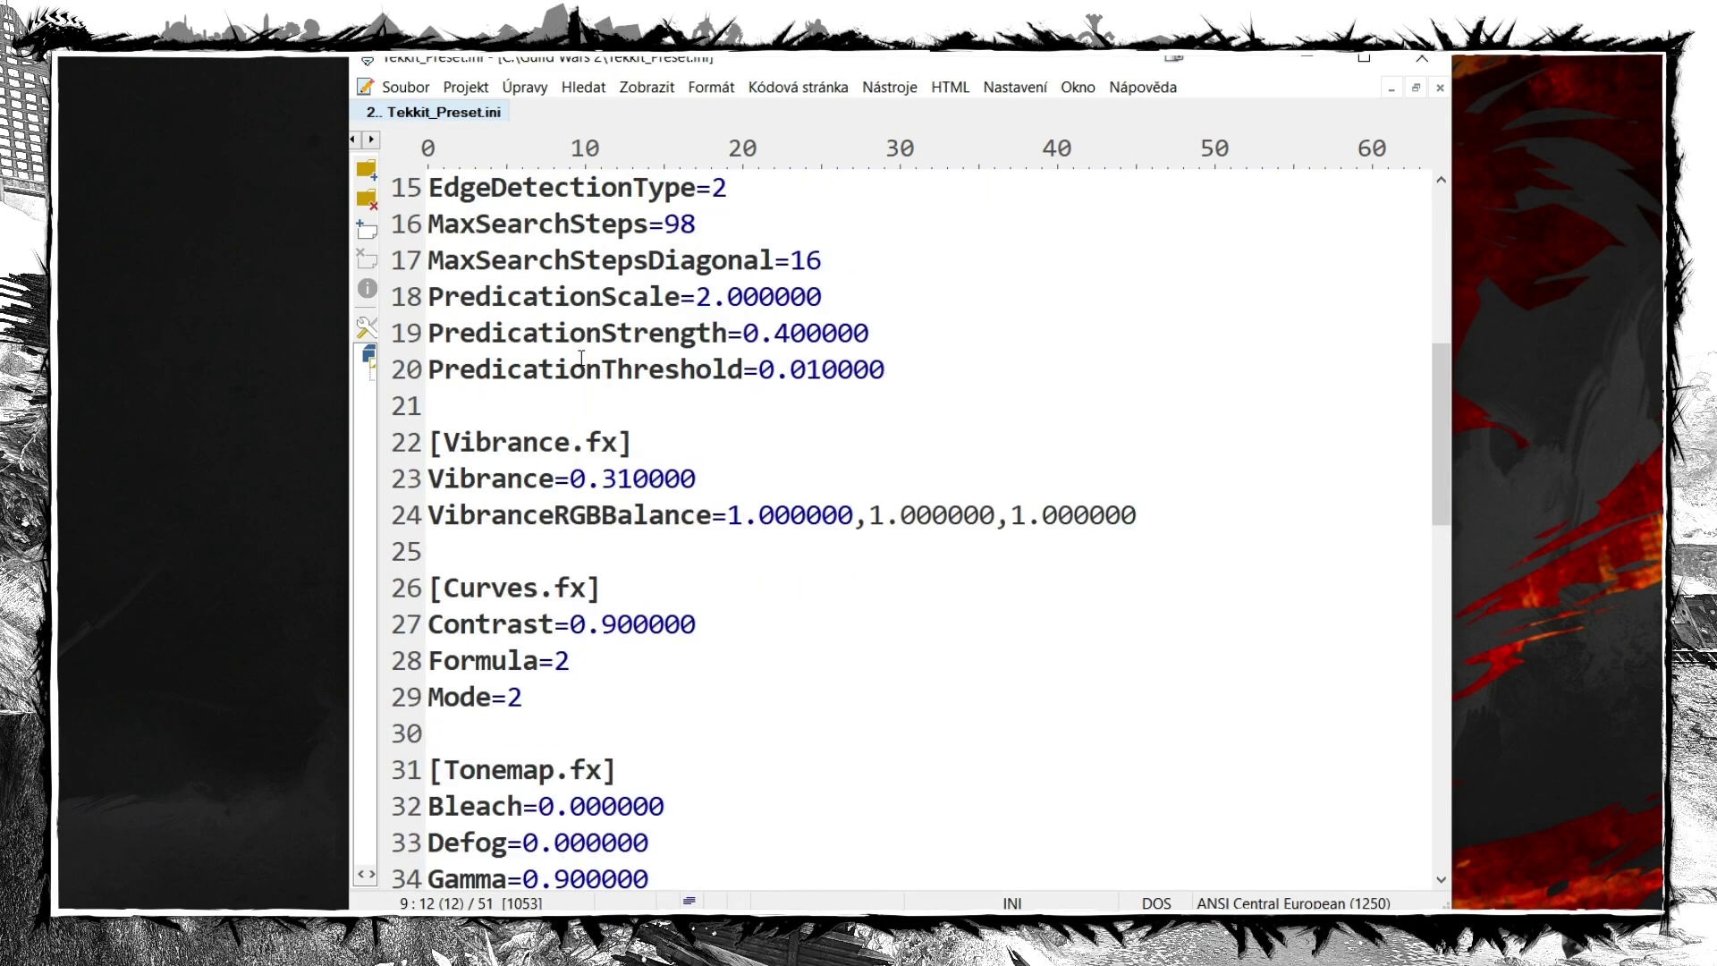
{"action": "scroll", "coordinate": [582, 358], "scroll_direction": "down", "scroll_amount": 5}
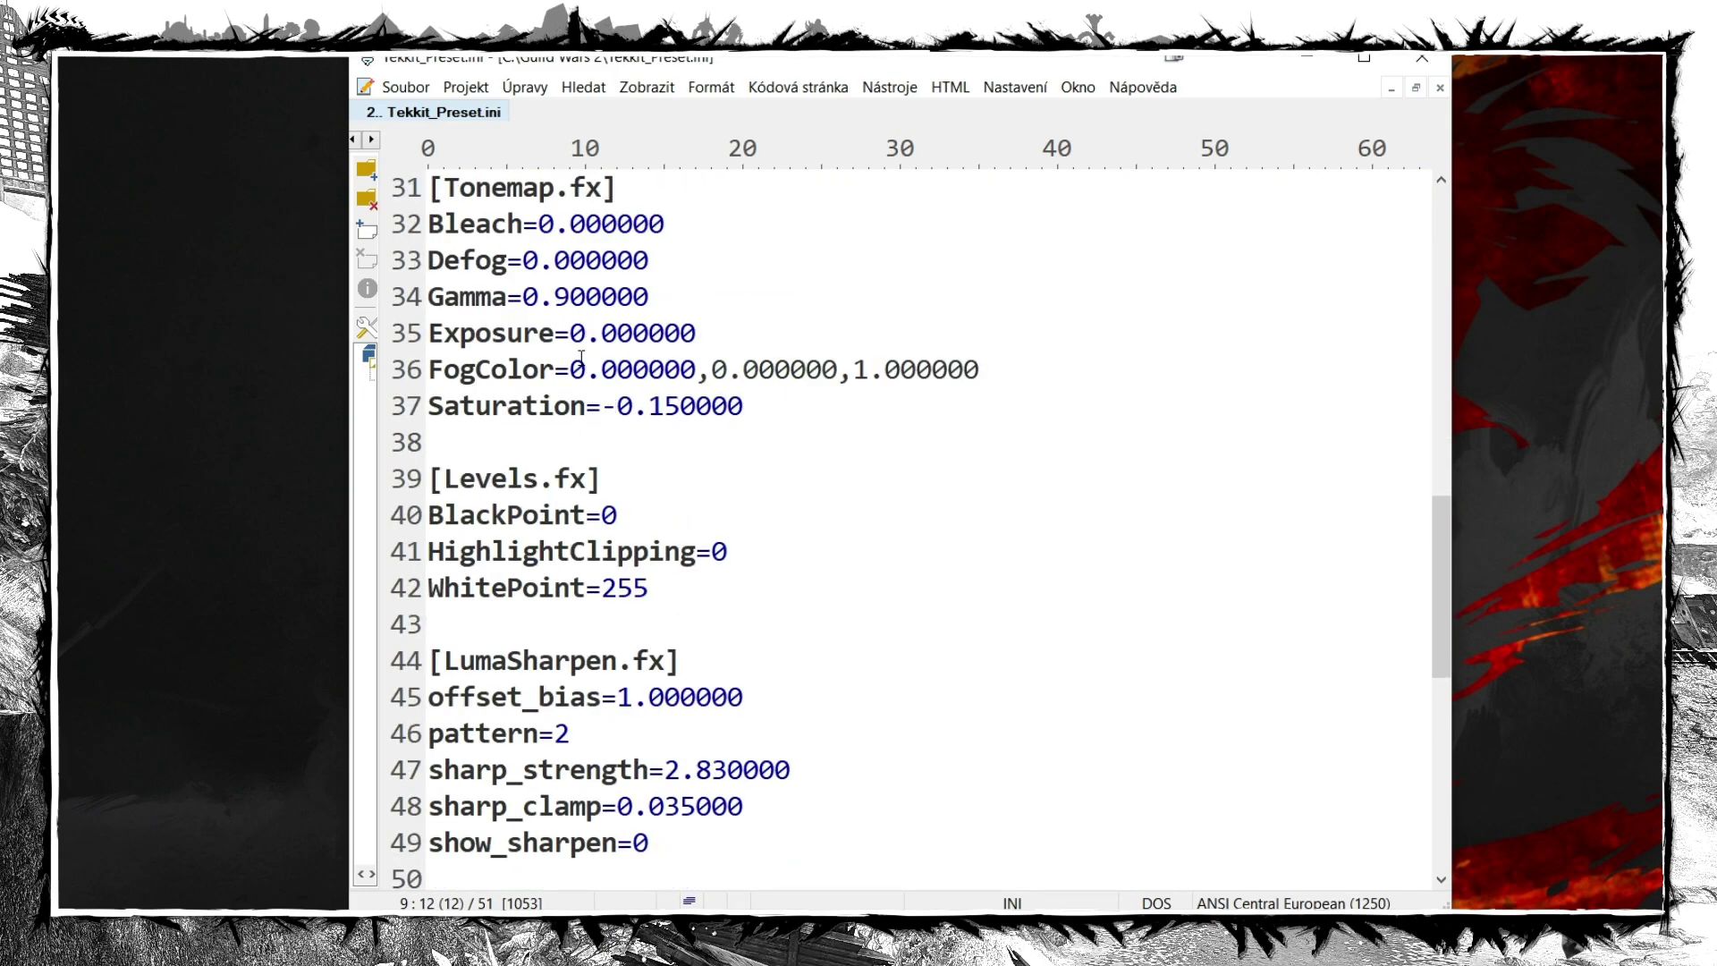
{"action": "scroll", "coordinate": [582, 358], "scroll_direction": "down", "scroll_amount": 1}
{"action": "scroll", "coordinate": [582, 358], "scroll_direction": "up", "scroll_amount": 1}
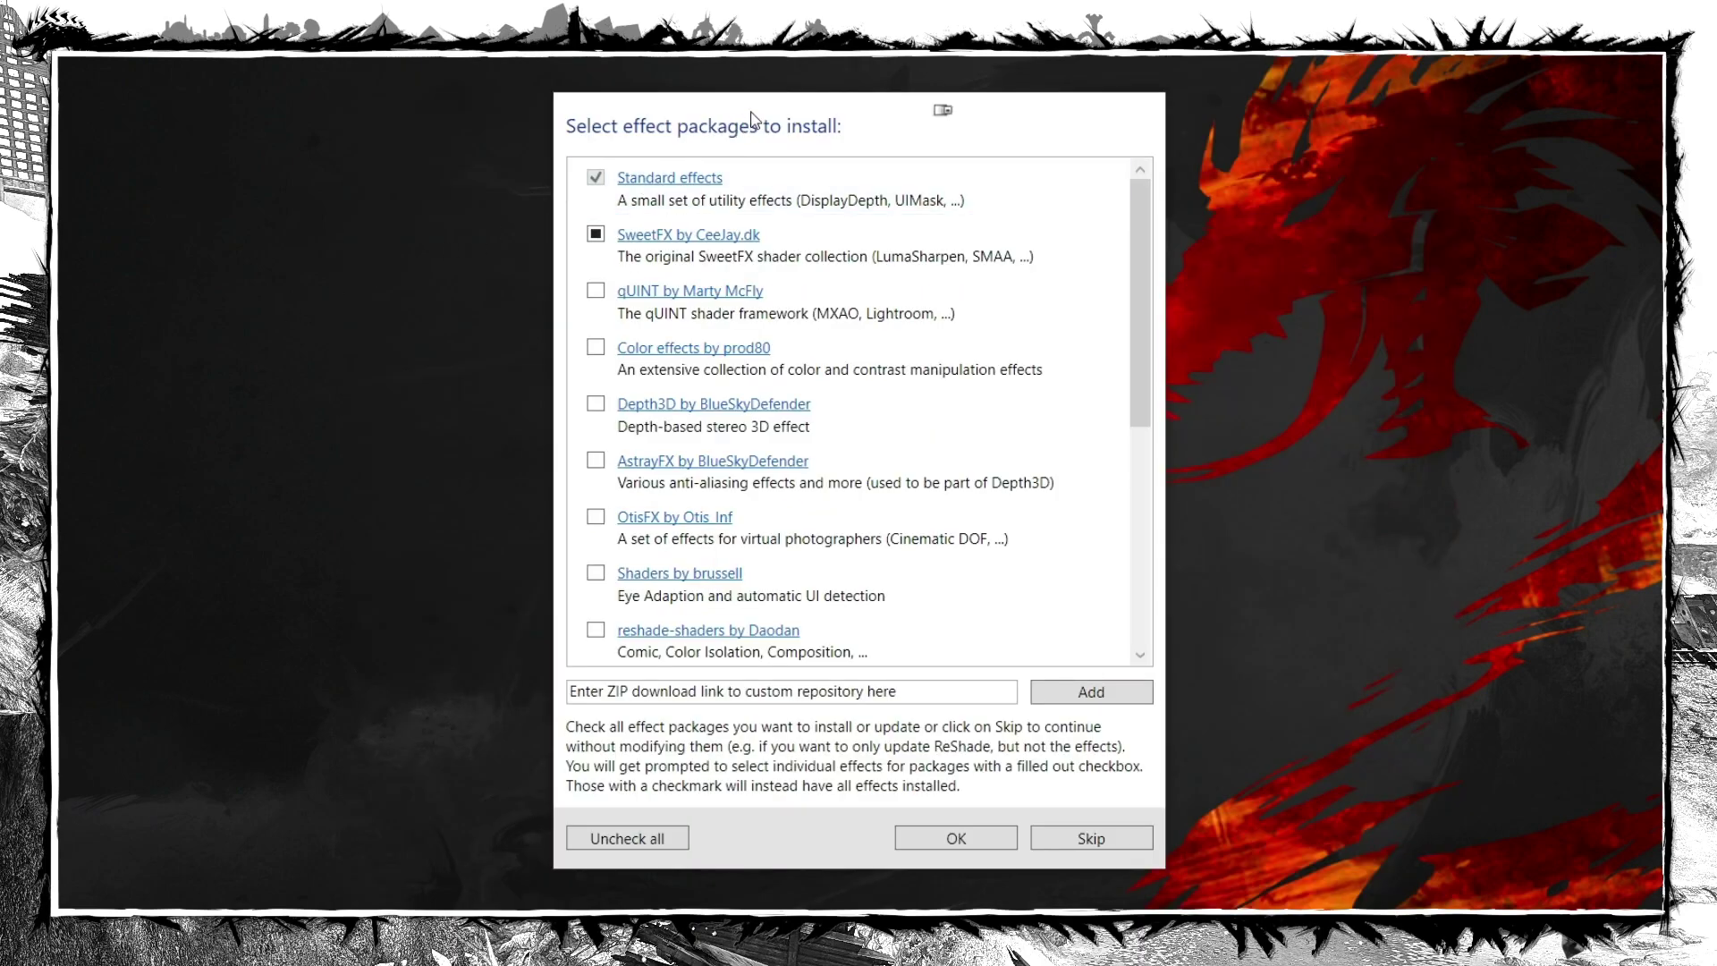
{"action": "left_click", "coordinate": [751, 119]}
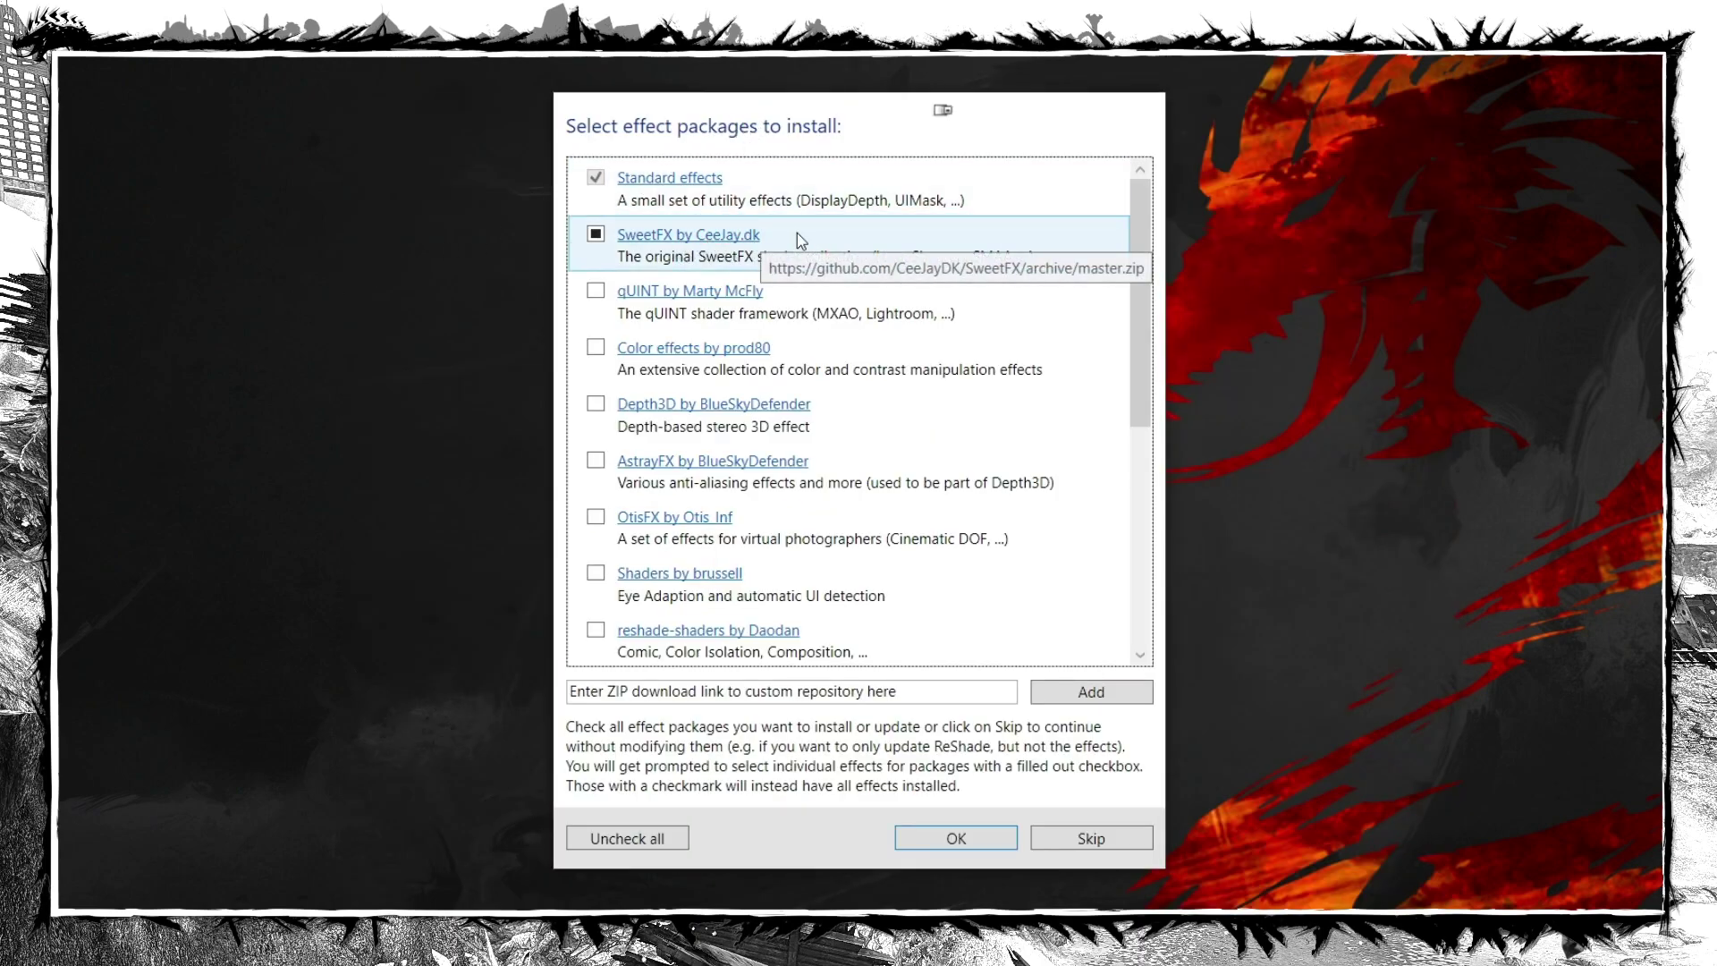
Install the SweetFX package with Curves, Levels, SMAA, Tonemap and Vibrance effects selected
{"action": "key", "text": "Return"}
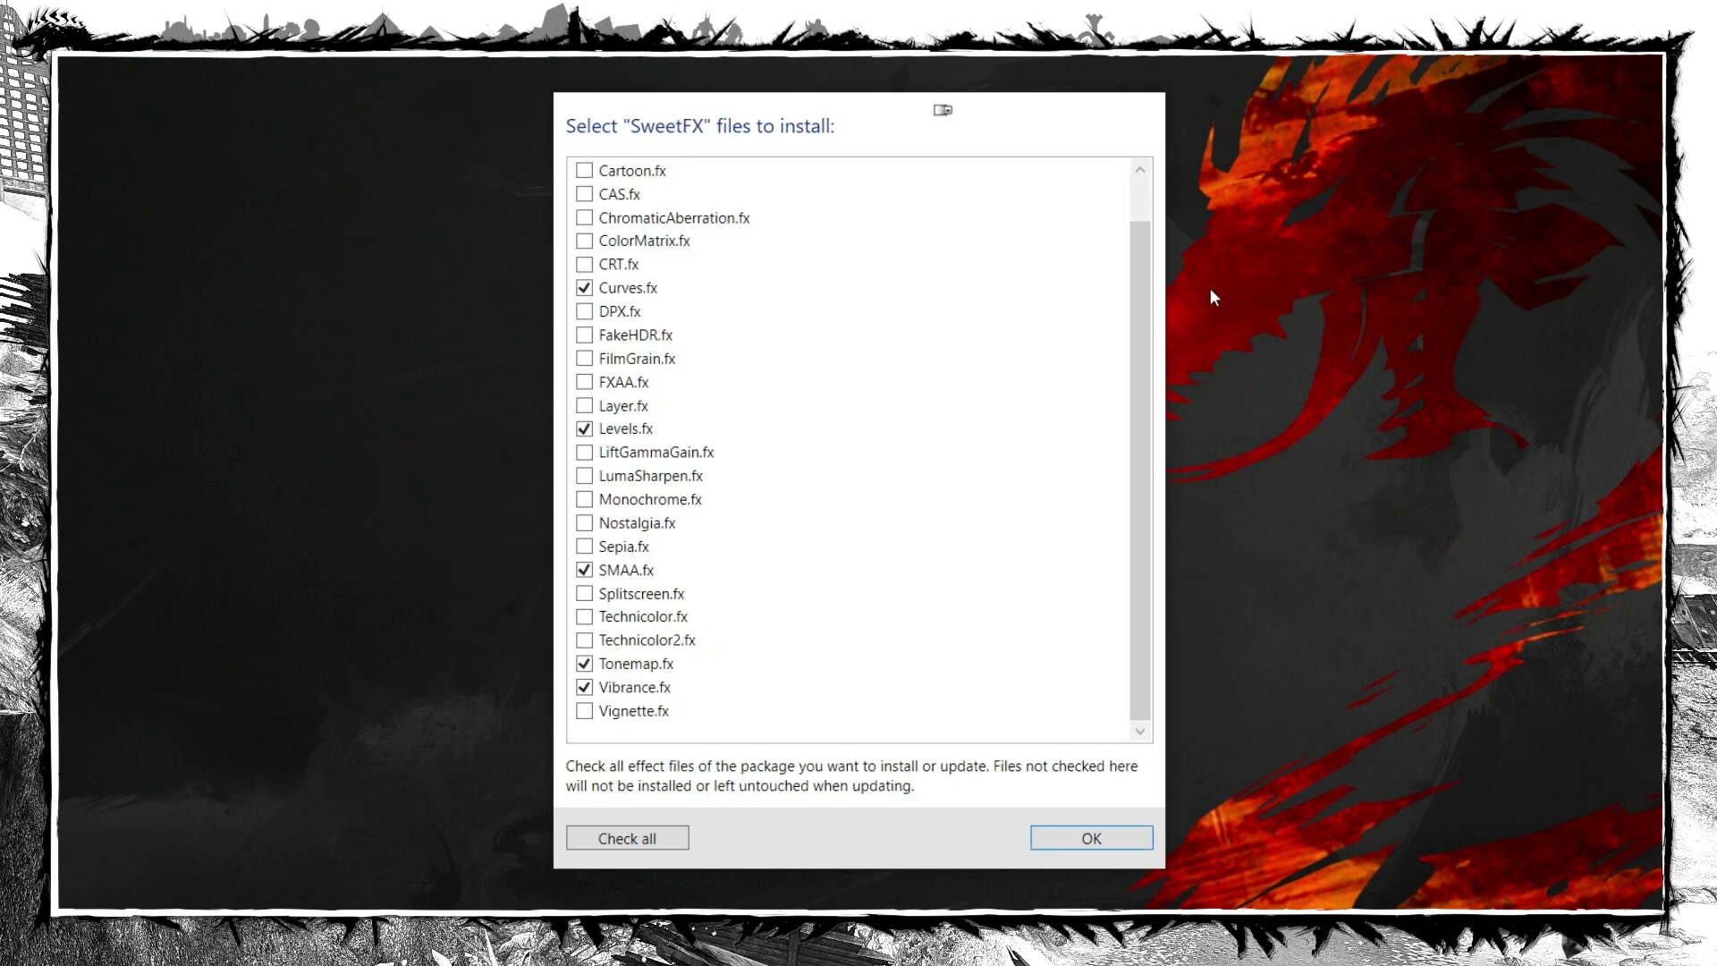
{"action": "left_click", "coordinate": [1063, 839]}
{"action": "left_click", "coordinate": [870, 481]}
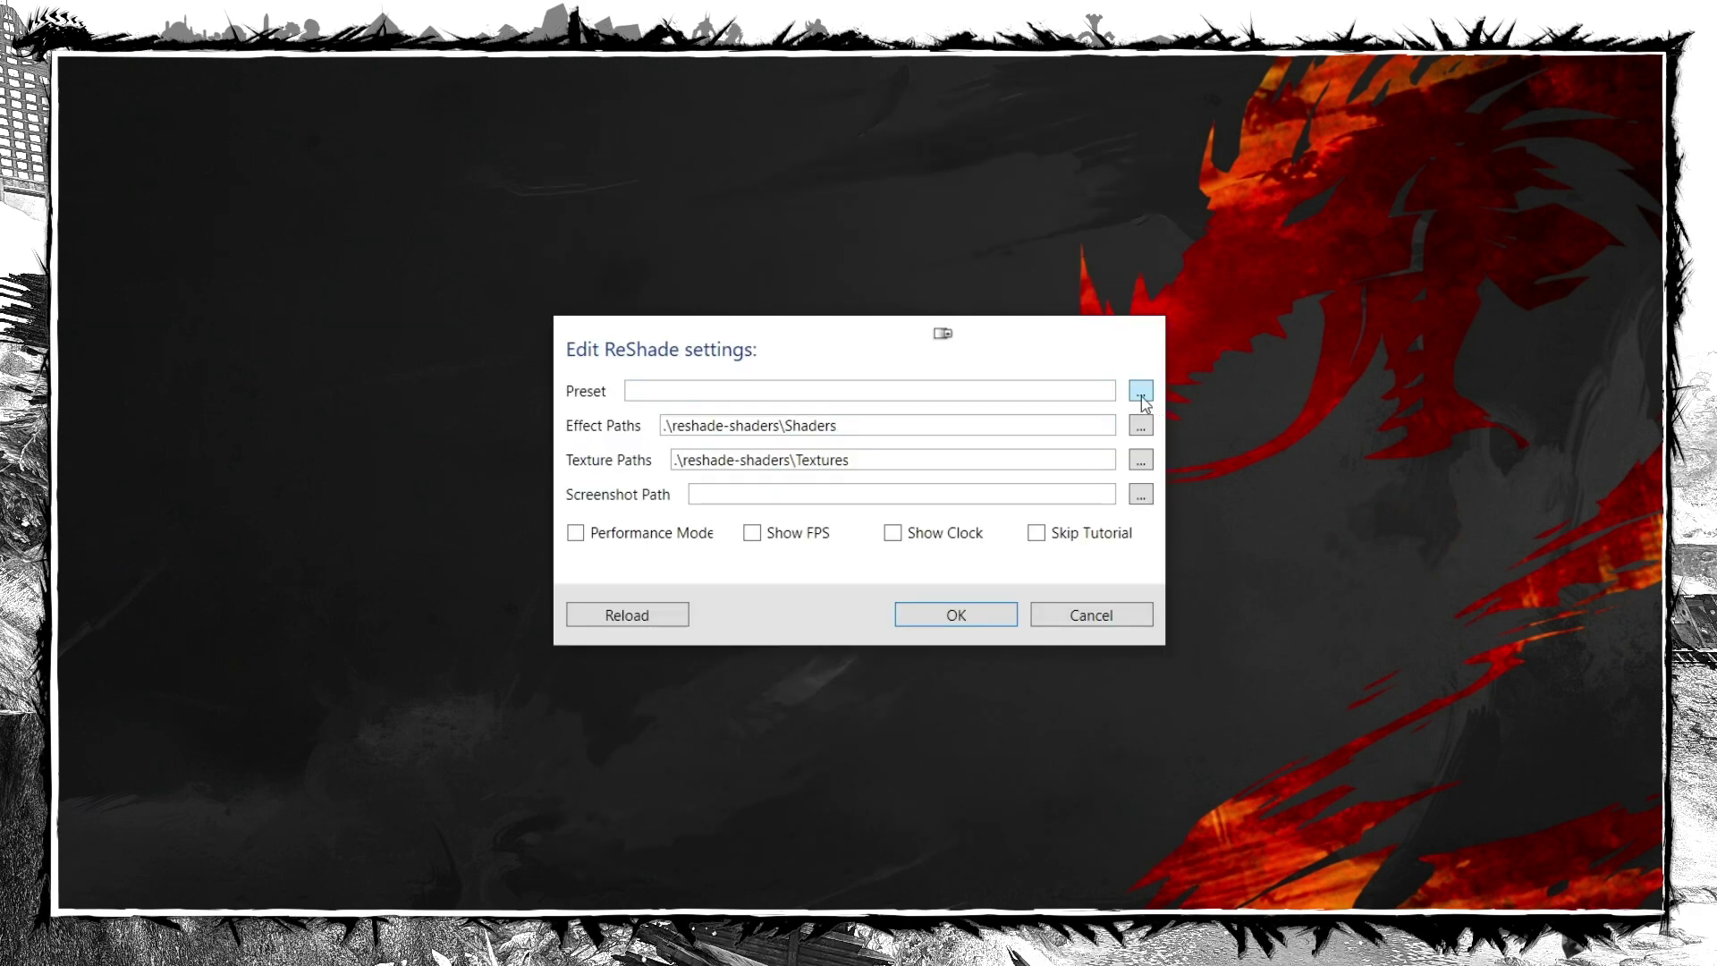
Set the preset to Tekkit_Preset.ini, enable Performance Mode, save settings and close setup
{"action": "left_click", "coordinate": [1141, 391]}
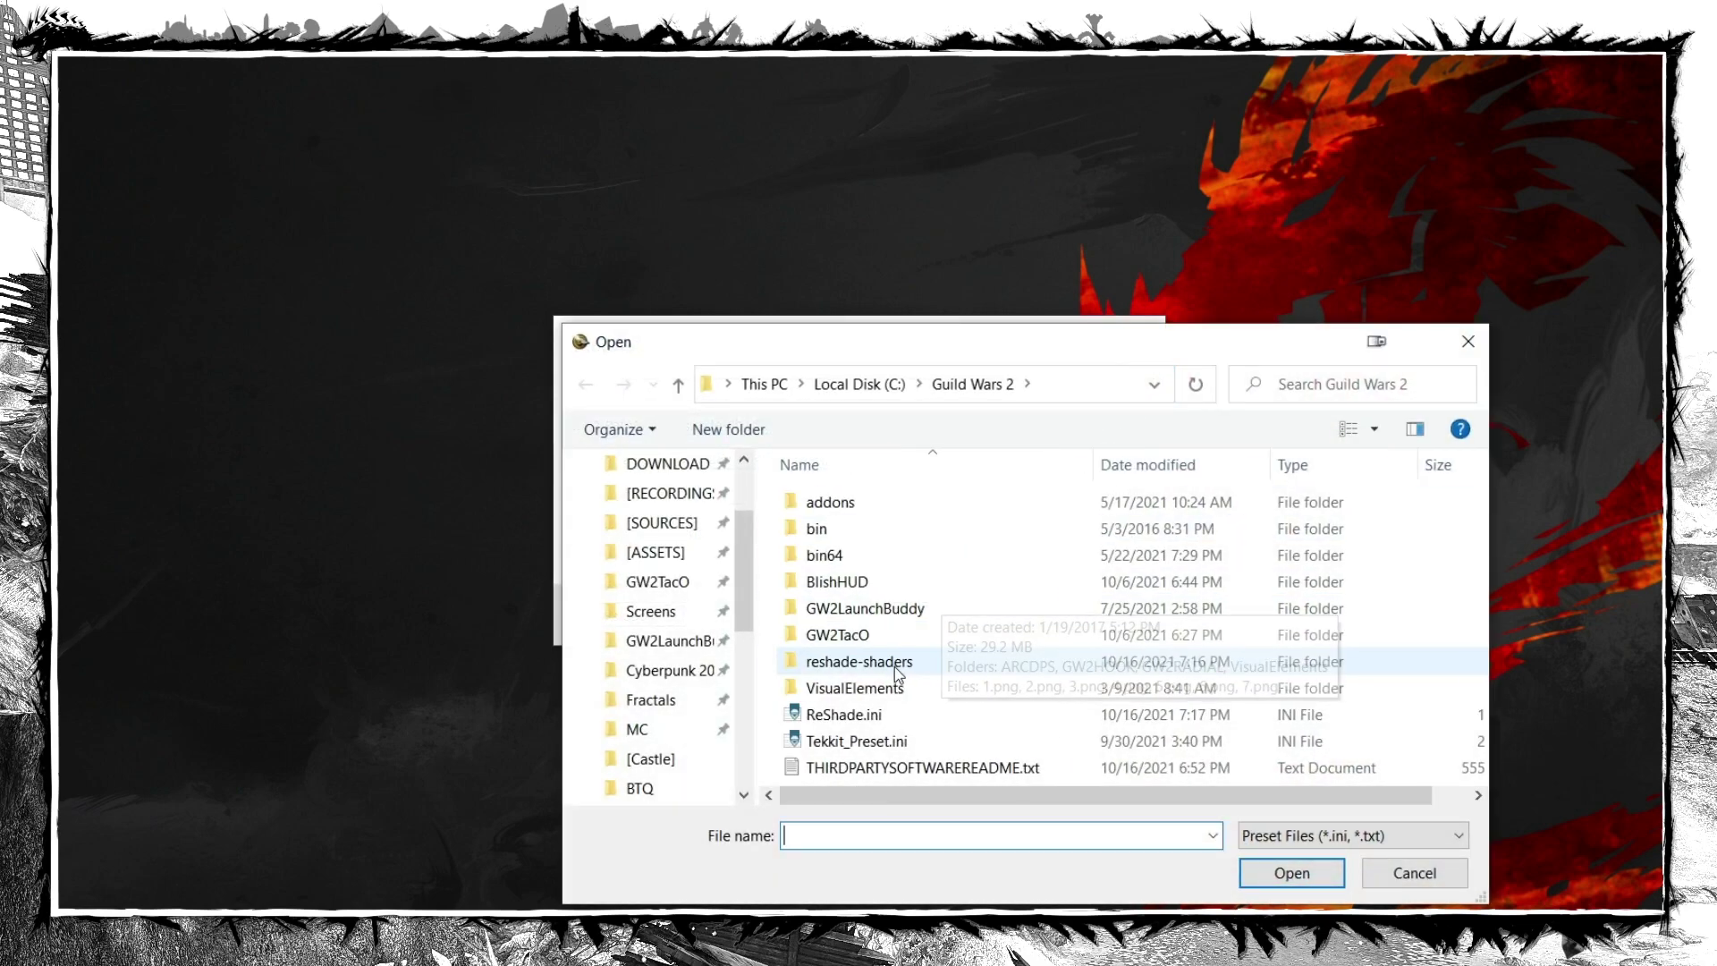
{"action": "left_click", "coordinate": [894, 740]}
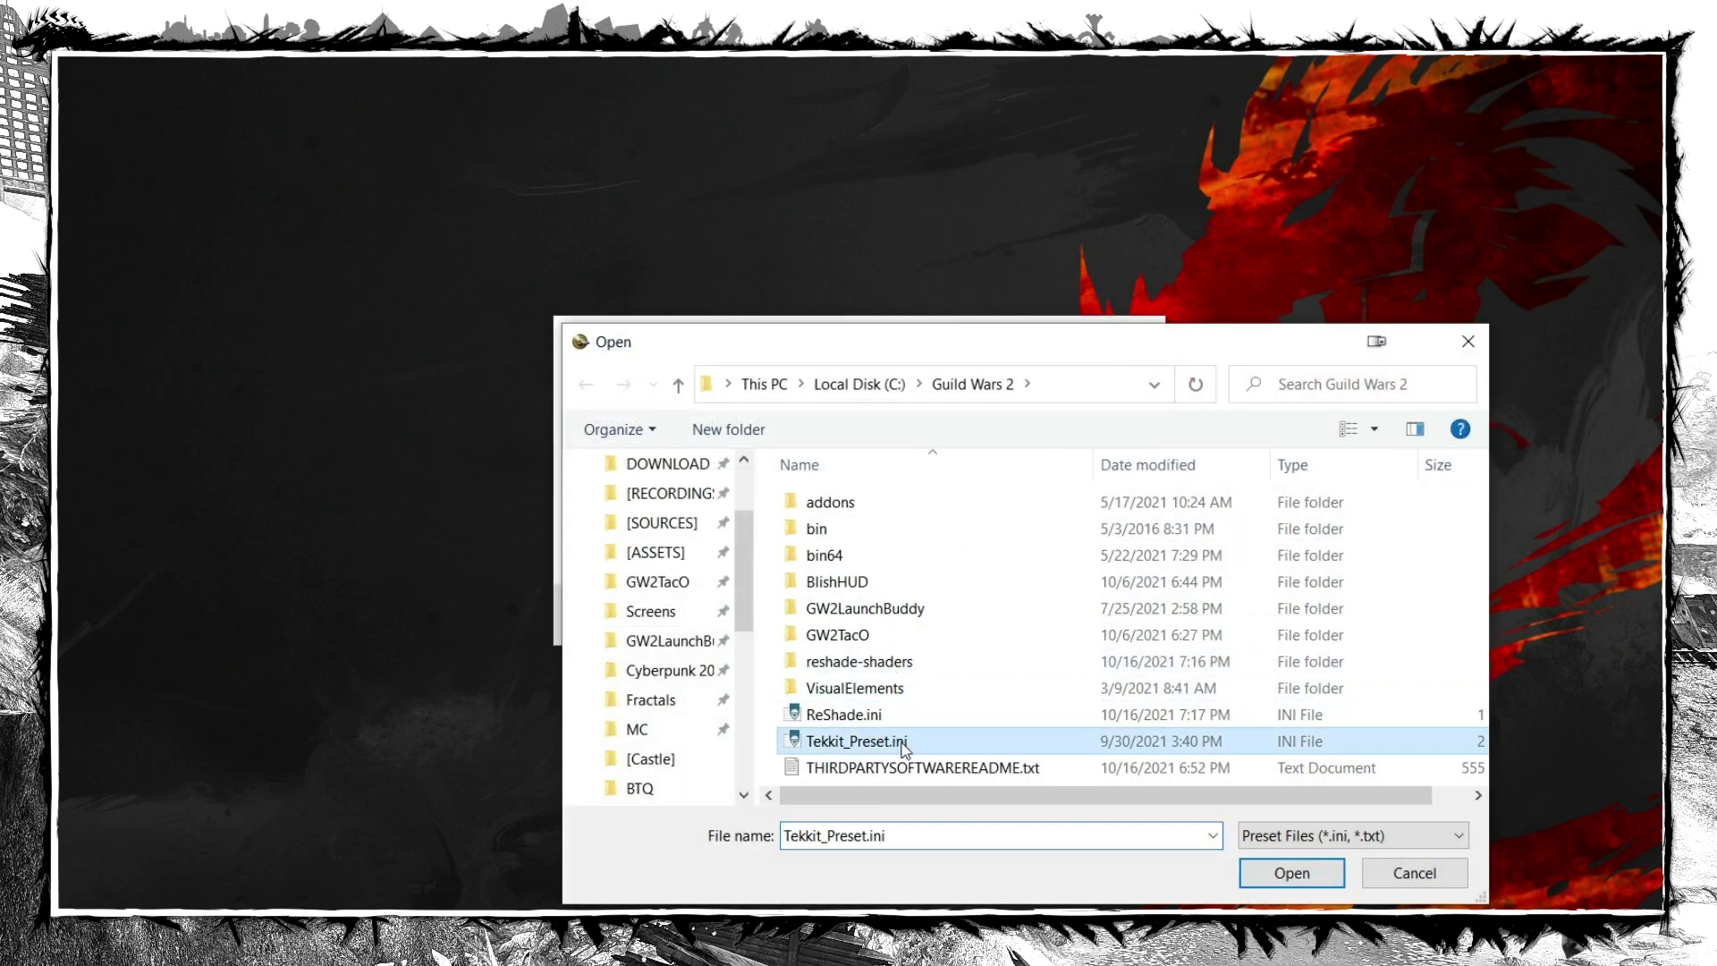
{"action": "left_click", "coordinate": [1264, 882]}
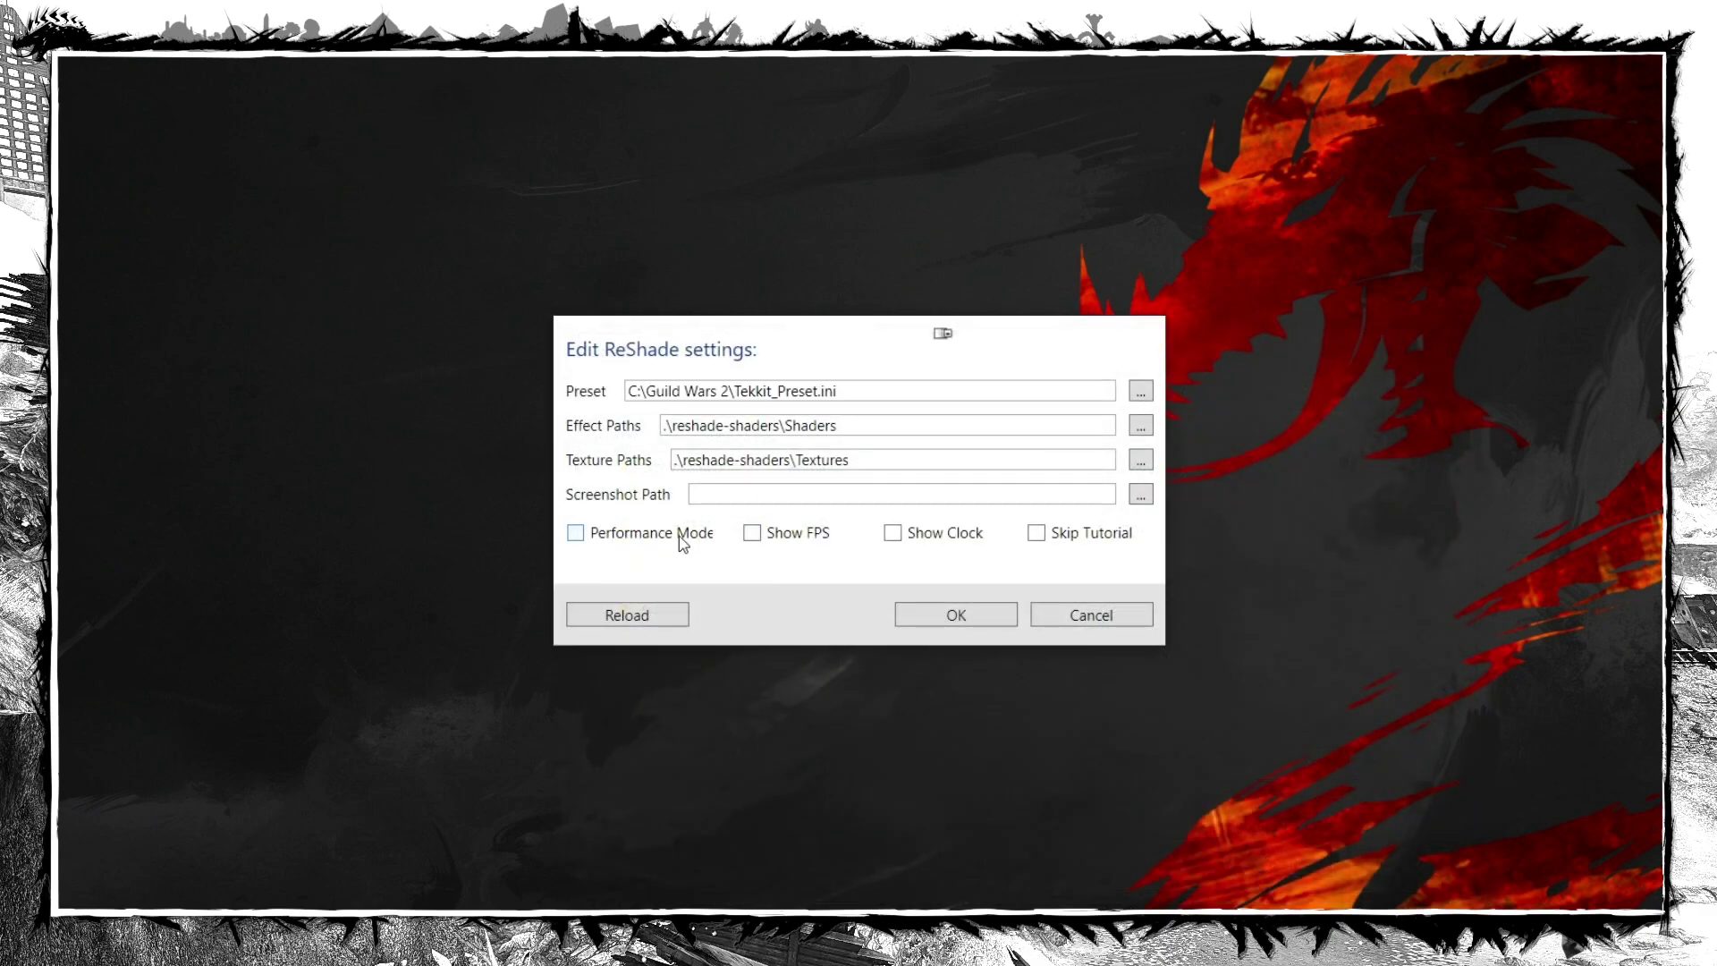
{"action": "left_click", "coordinate": [679, 535]}
{"action": "left_click", "coordinate": [946, 619]}
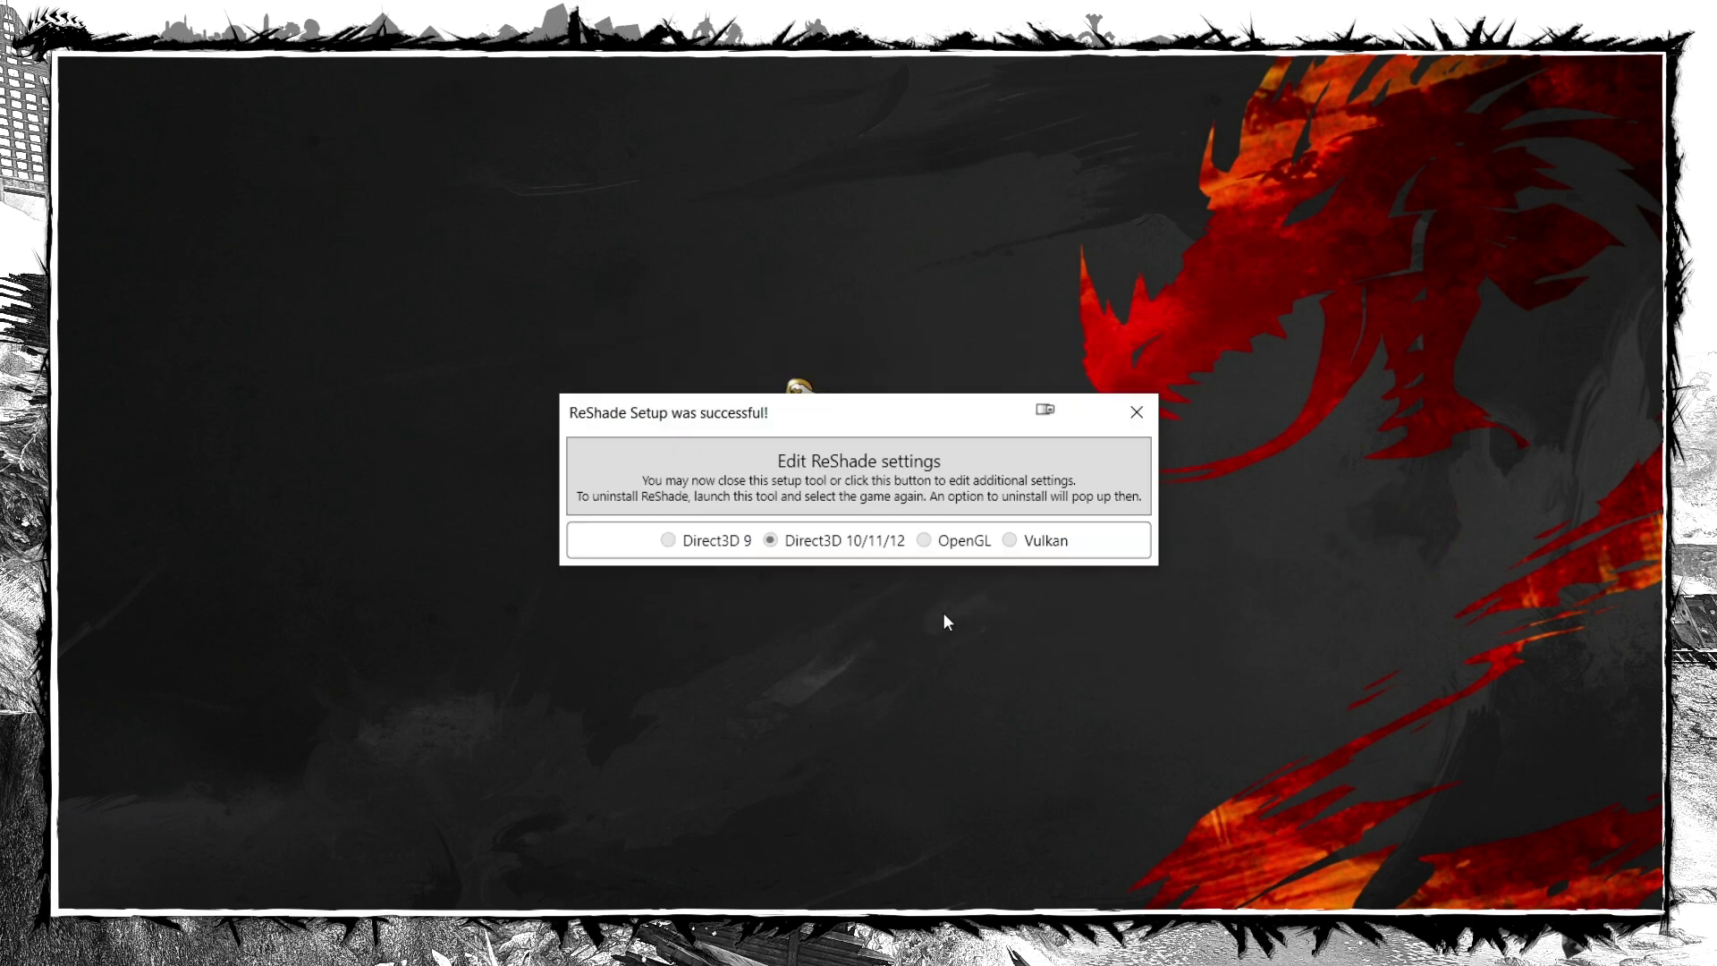
{"action": "left_click", "coordinate": [1136, 411]}
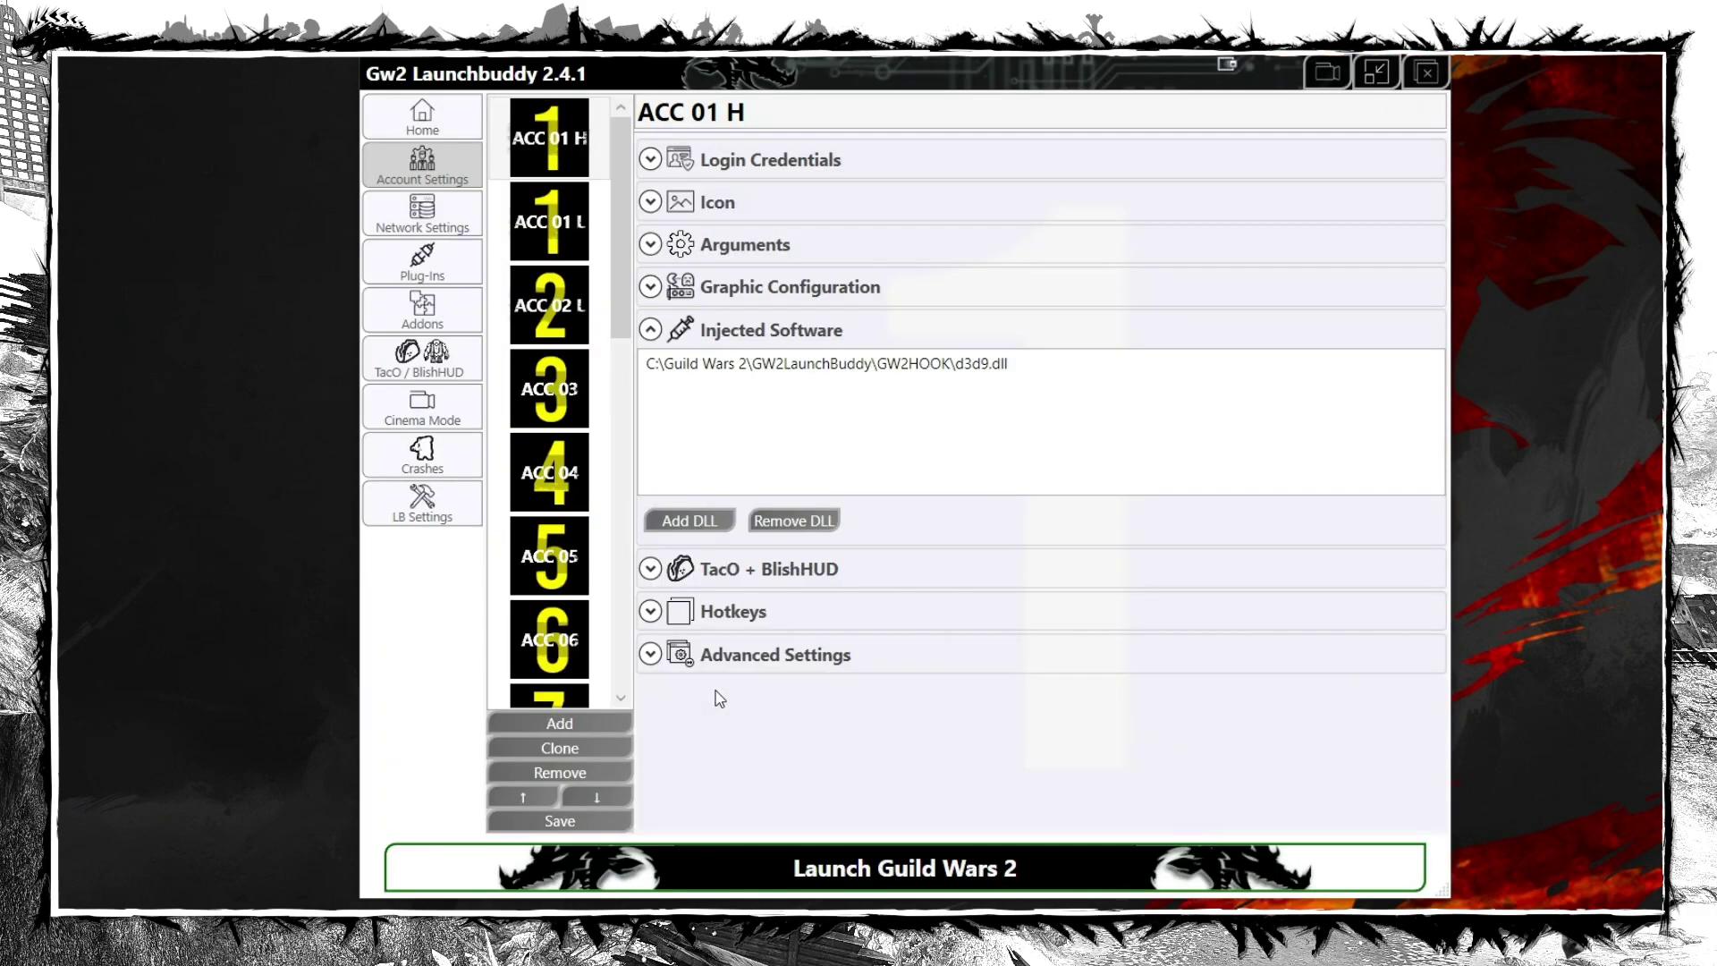
Add dxgi.dll from the Guild Wars 2 folder to Launchbuddy's injected software list
{"action": "left_click", "coordinate": [691, 523]}
{"action": "left_click", "coordinate": [686, 451]}
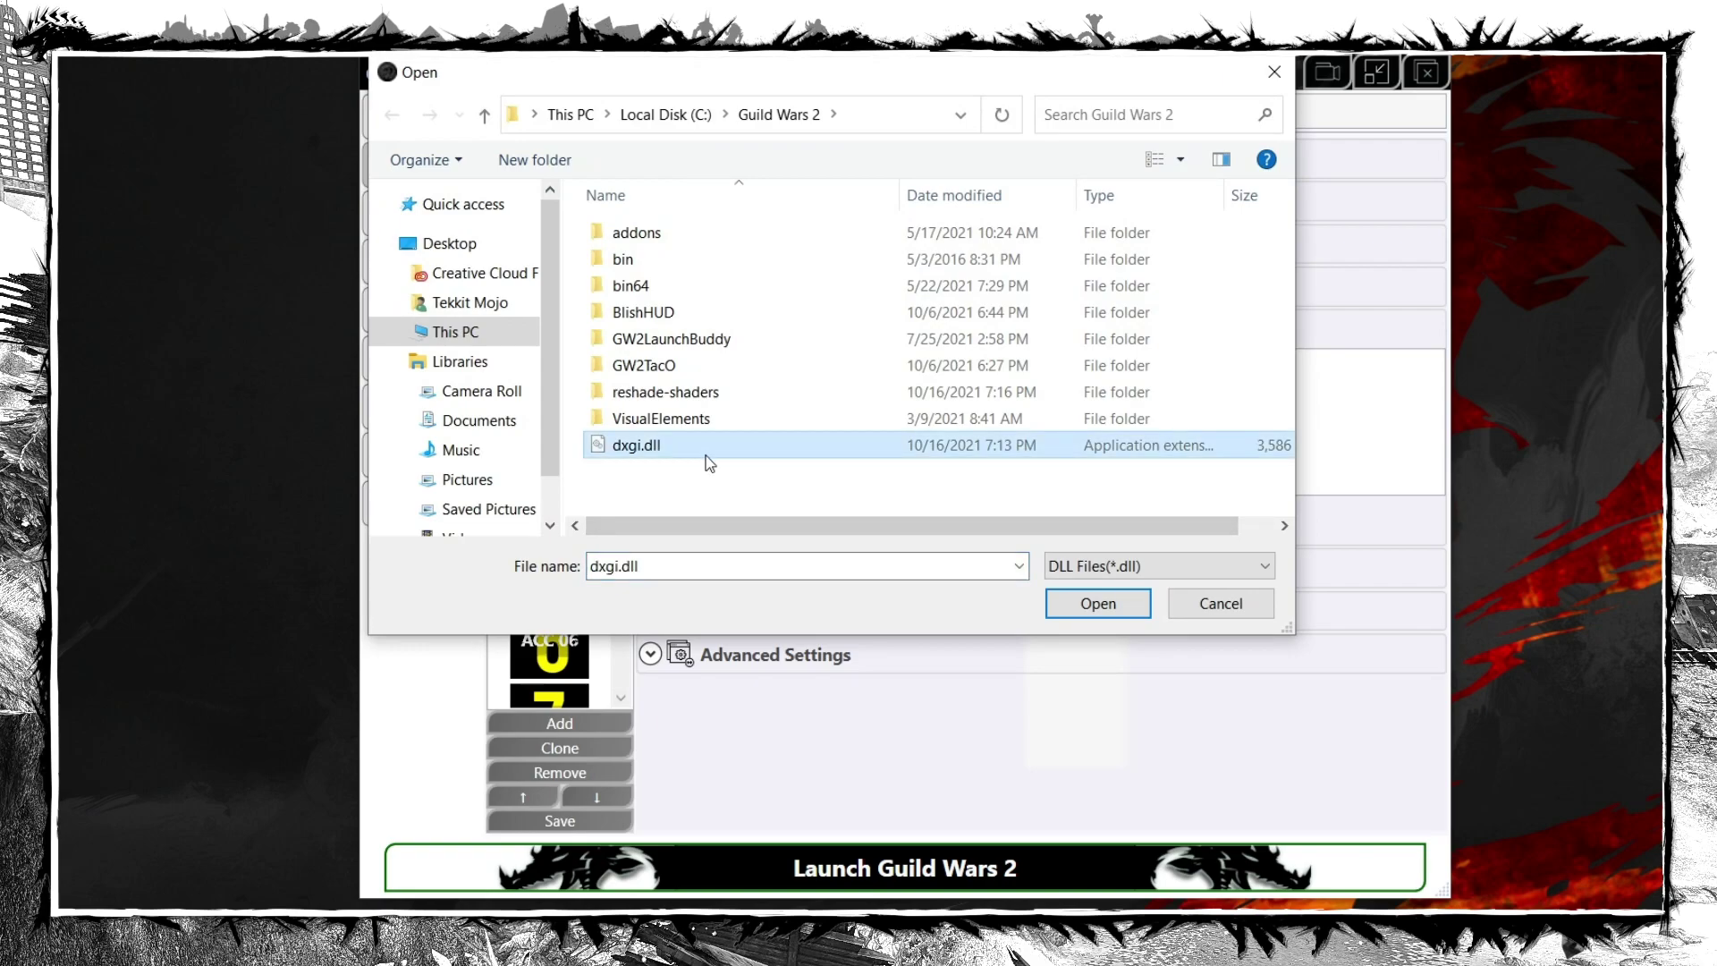
{"action": "left_click", "coordinate": [1097, 605]}
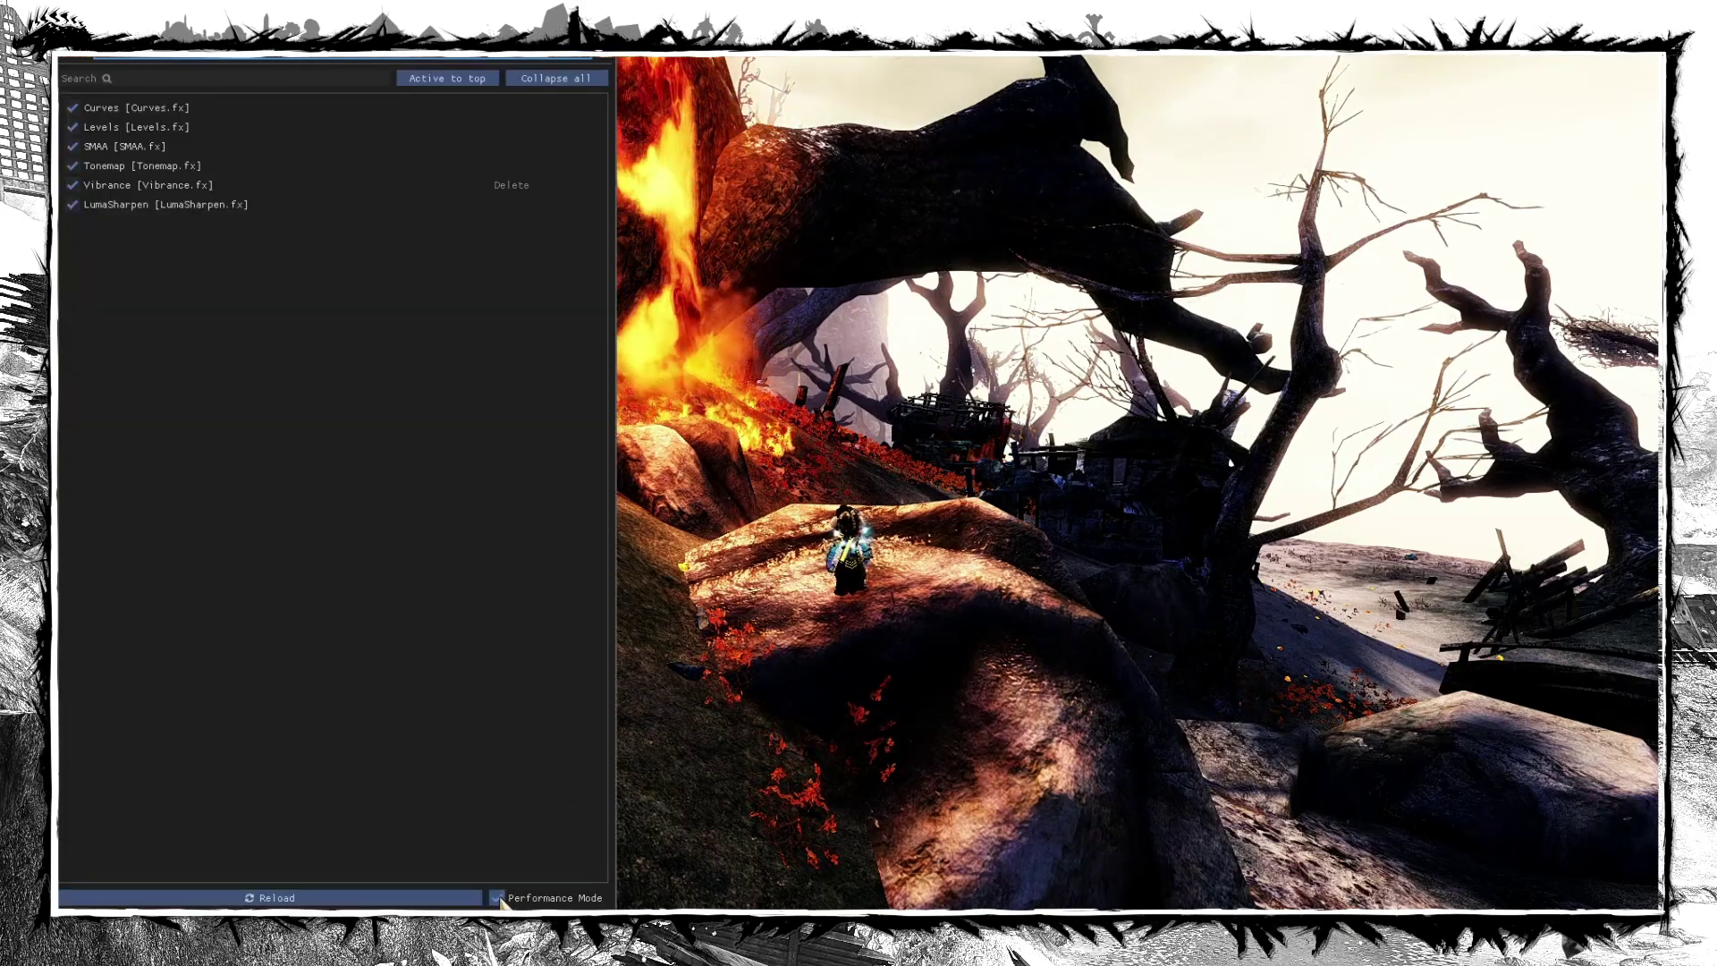
With Performance Mode off, tweak Levels and Tonemap, set Vibrance 0.414 and LumaSharpen 1.971, then re-enable Performance Mode
{"action": "left_click", "coordinate": [500, 900]}
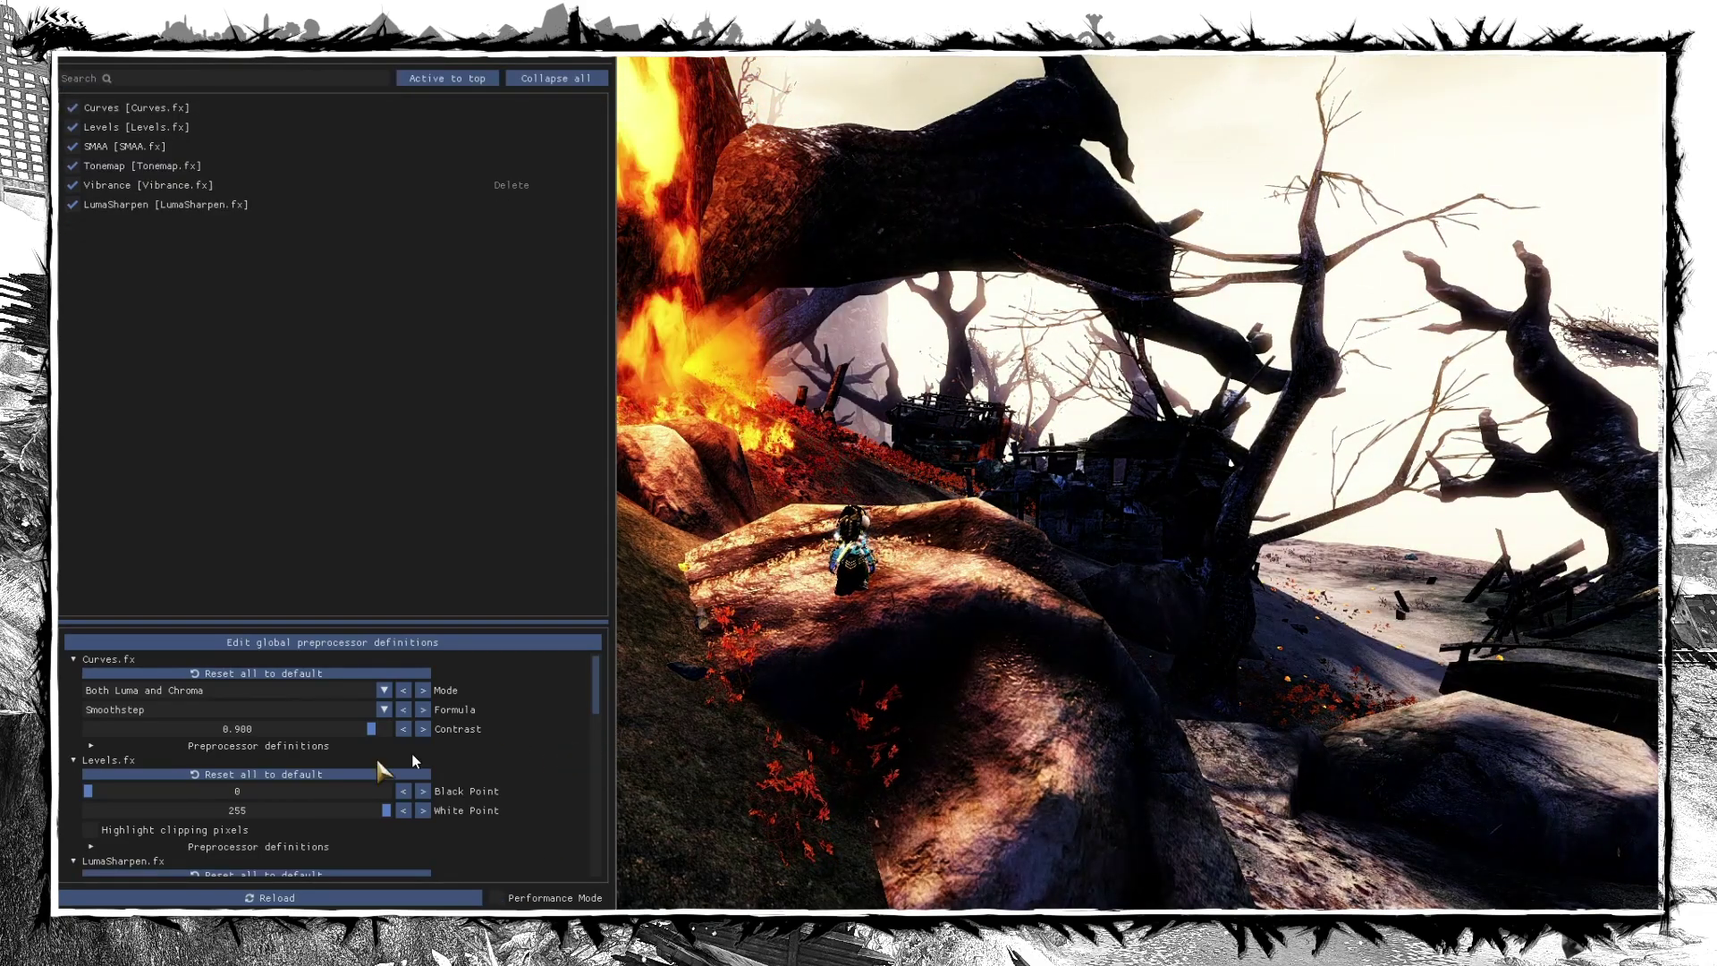
{"action": "mouse_move", "coordinate": [96, 796]}
{"action": "left_mouse_down"}
{"action": "mouse_move", "coordinate": [264, 794]}
{"action": "mouse_move", "coordinate": [88, 794]}
{"action": "left_mouse_up"}
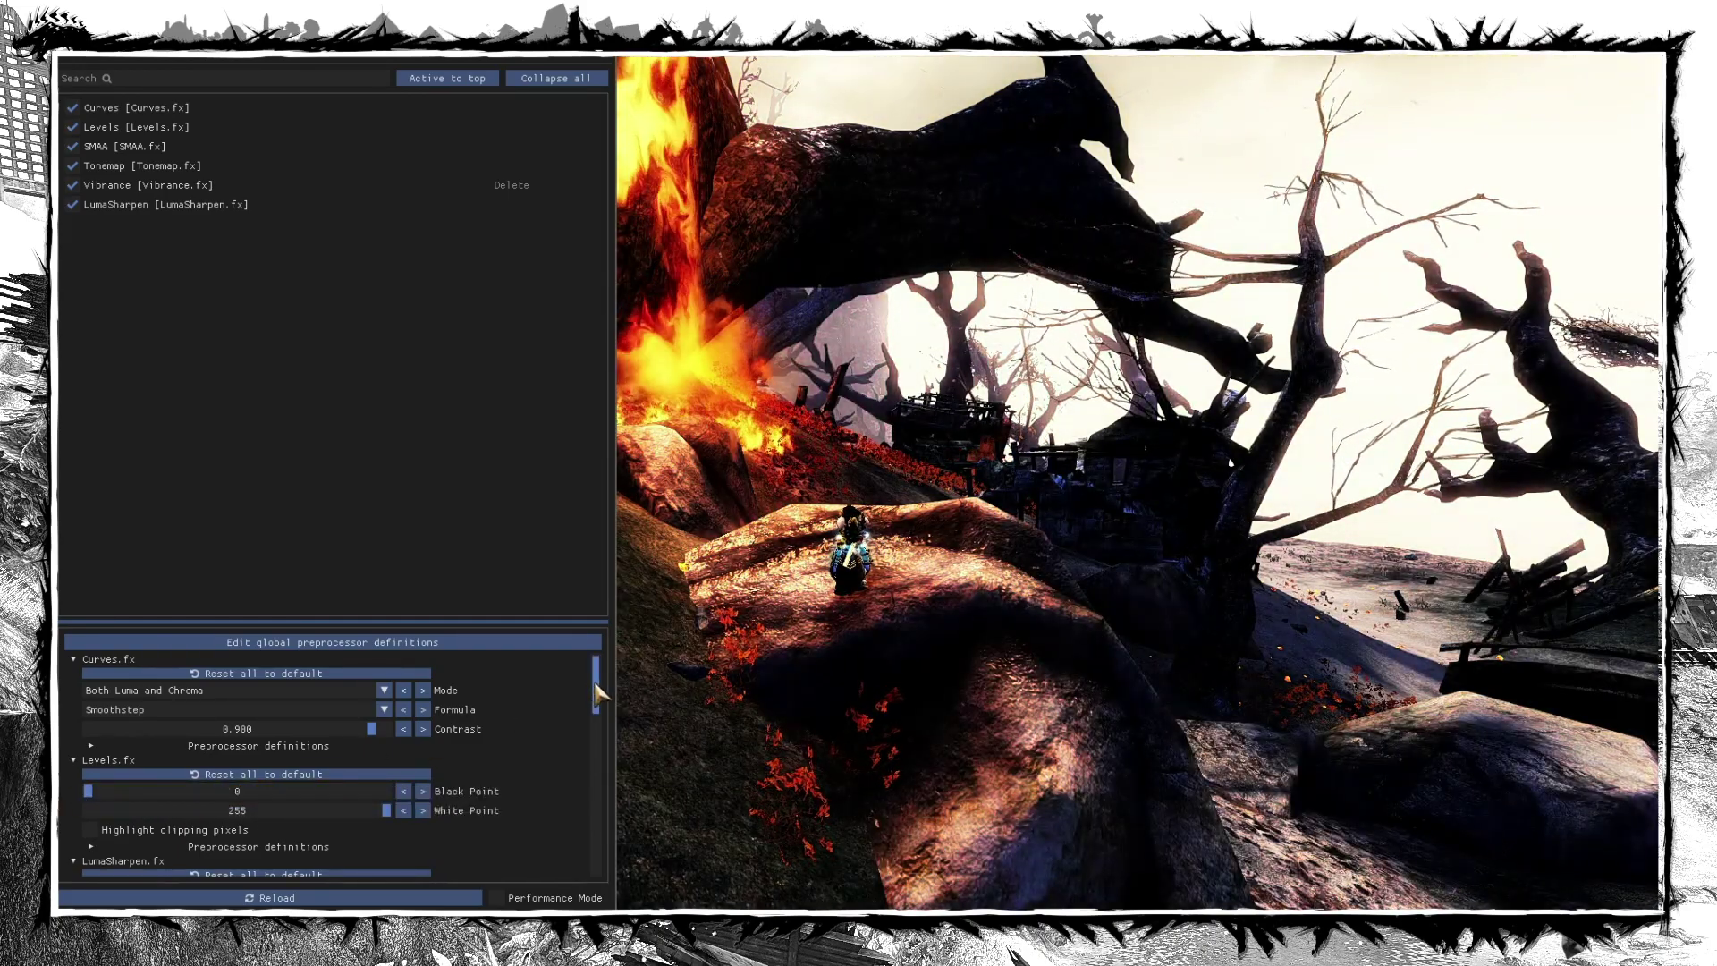
{"action": "left_click_drag", "start_coordinate": [597, 693], "coordinate": [594, 824]}
{"action": "mouse_move", "coordinate": [234, 705]}
{"action": "left_mouse_down"}
{"action": "mouse_move", "coordinate": [250, 713]}
{"action": "mouse_move", "coordinate": [209, 712]}
{"action": "left_mouse_up"}
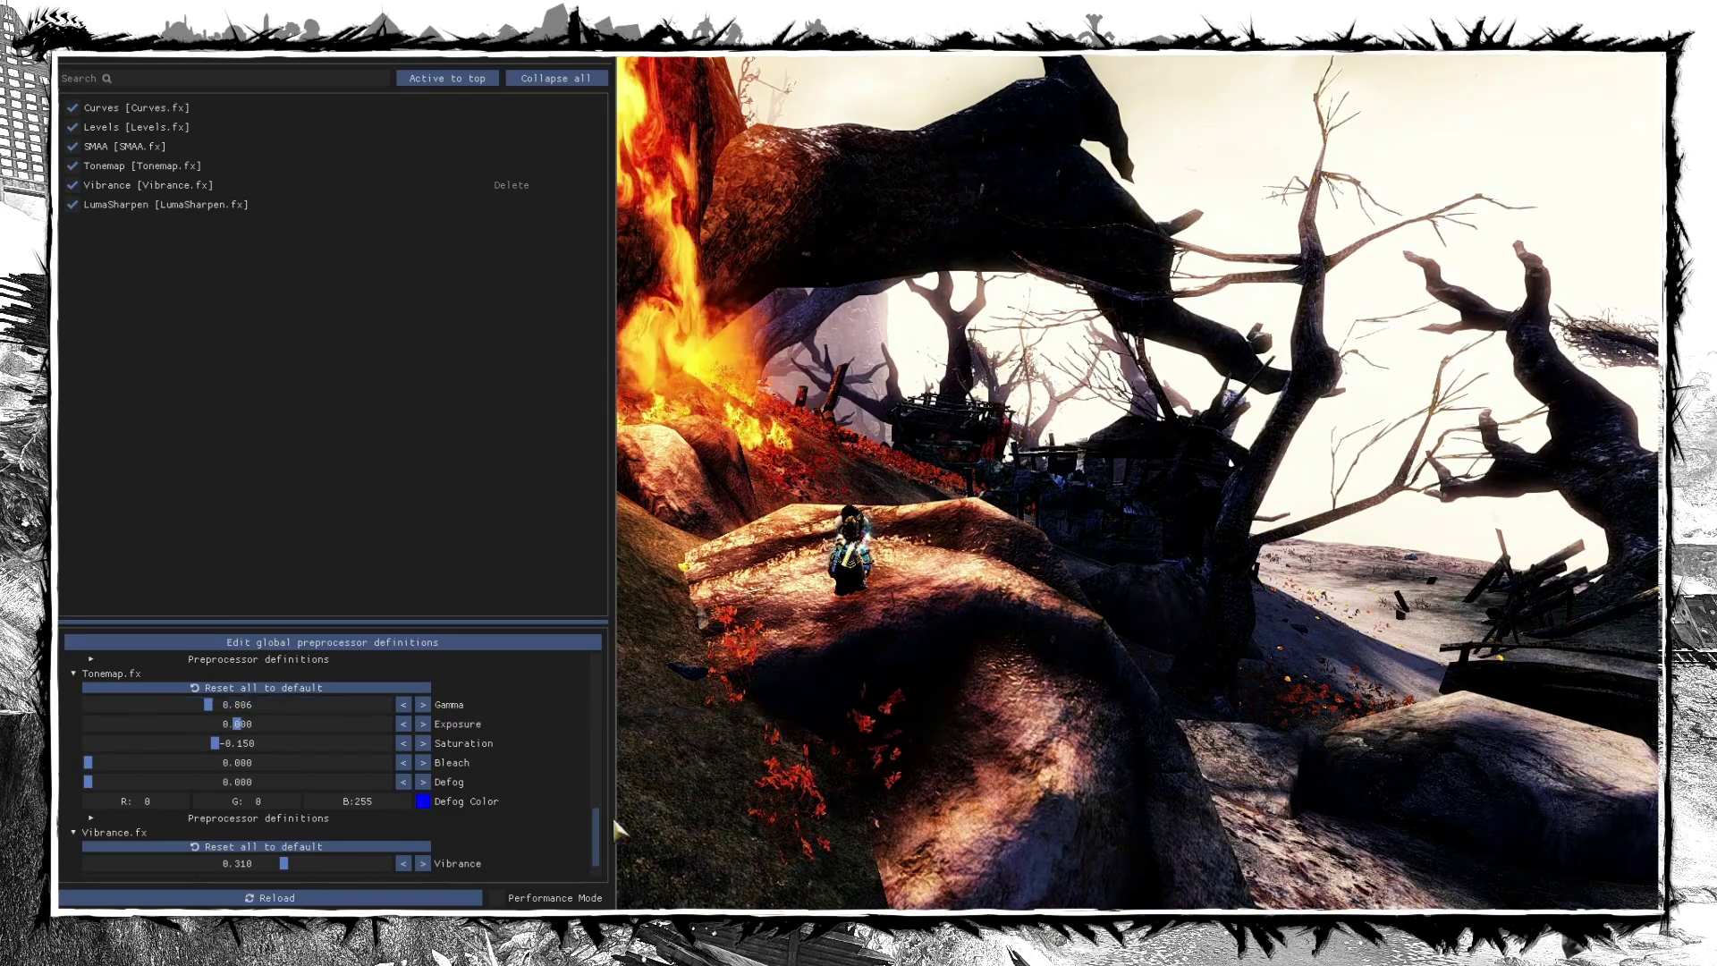
{"action": "scroll", "coordinate": [594, 823], "scroll_direction": "down", "scroll_amount": 1}
{"action": "mouse_move", "coordinate": [305, 863]}
{"action": "left_mouse_down"}
{"action": "mouse_move", "coordinate": [326, 861]}
{"action": "mouse_move", "coordinate": [280, 866]}
{"action": "mouse_move", "coordinate": [367, 863]}
{"action": "mouse_move", "coordinate": [188, 872]}
{"action": "mouse_move", "coordinate": [250, 877]}
{"action": "left_mouse_up"}
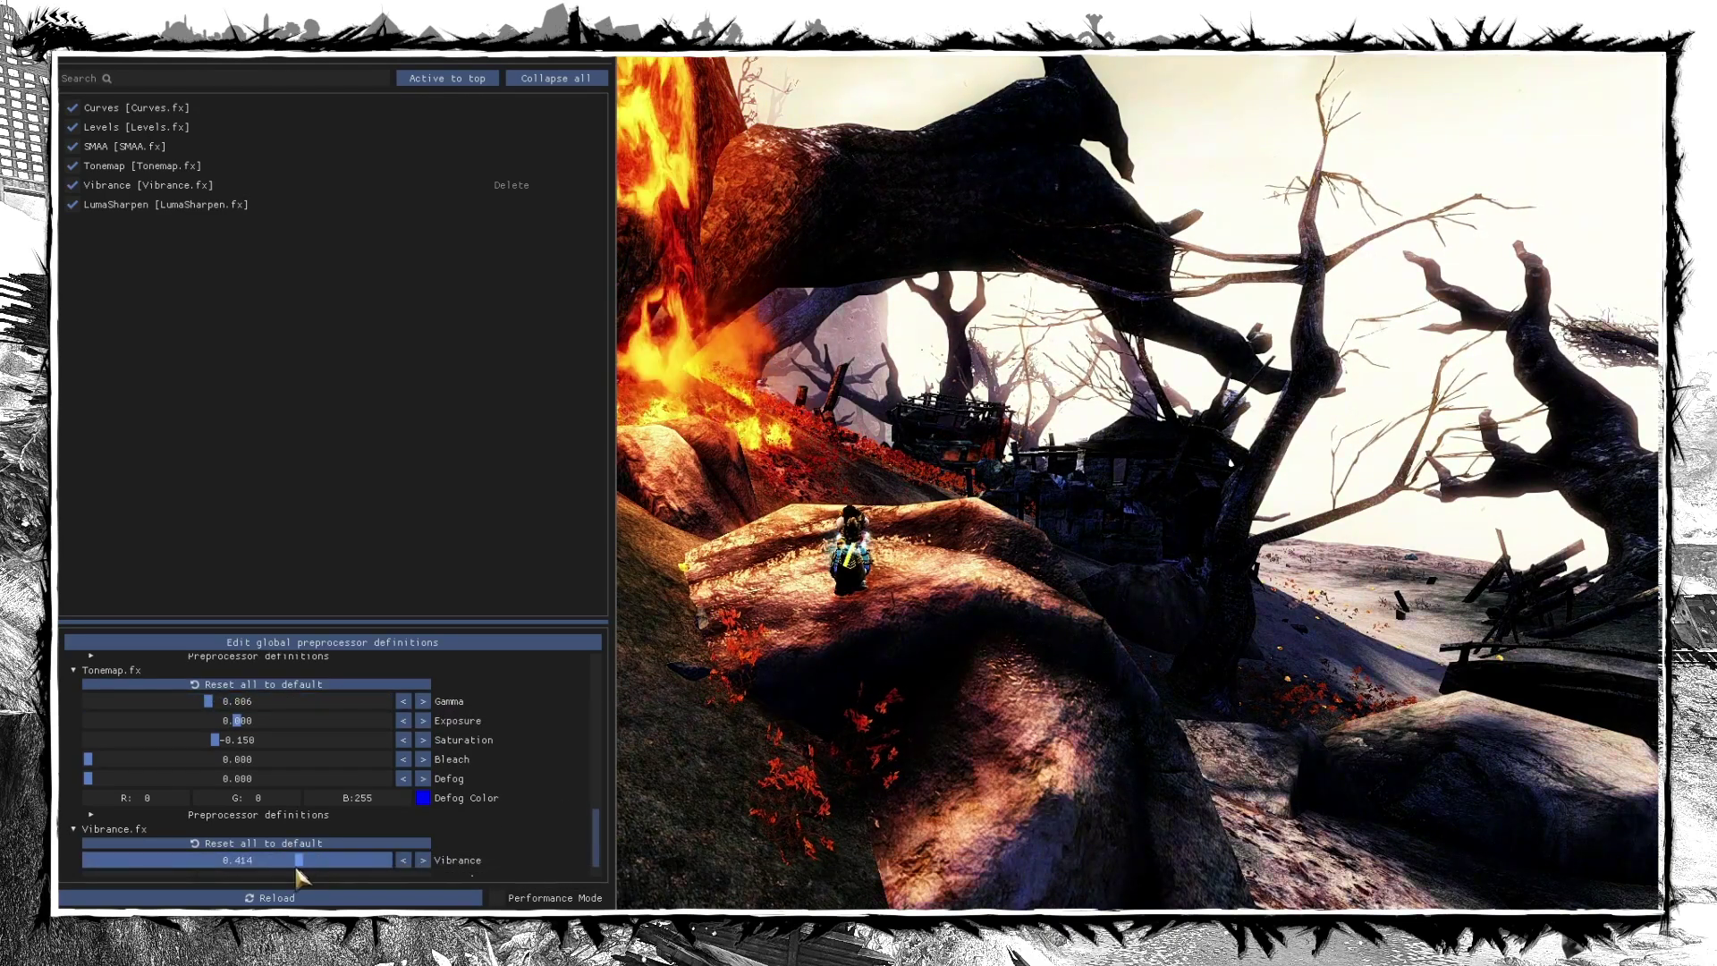
{"action": "mouse_move", "coordinate": [595, 825]}
{"action": "left_mouse_down"}
{"action": "mouse_move", "coordinate": [602, 682]}
{"action": "mouse_move", "coordinate": [602, 729]}
{"action": "left_mouse_up"}
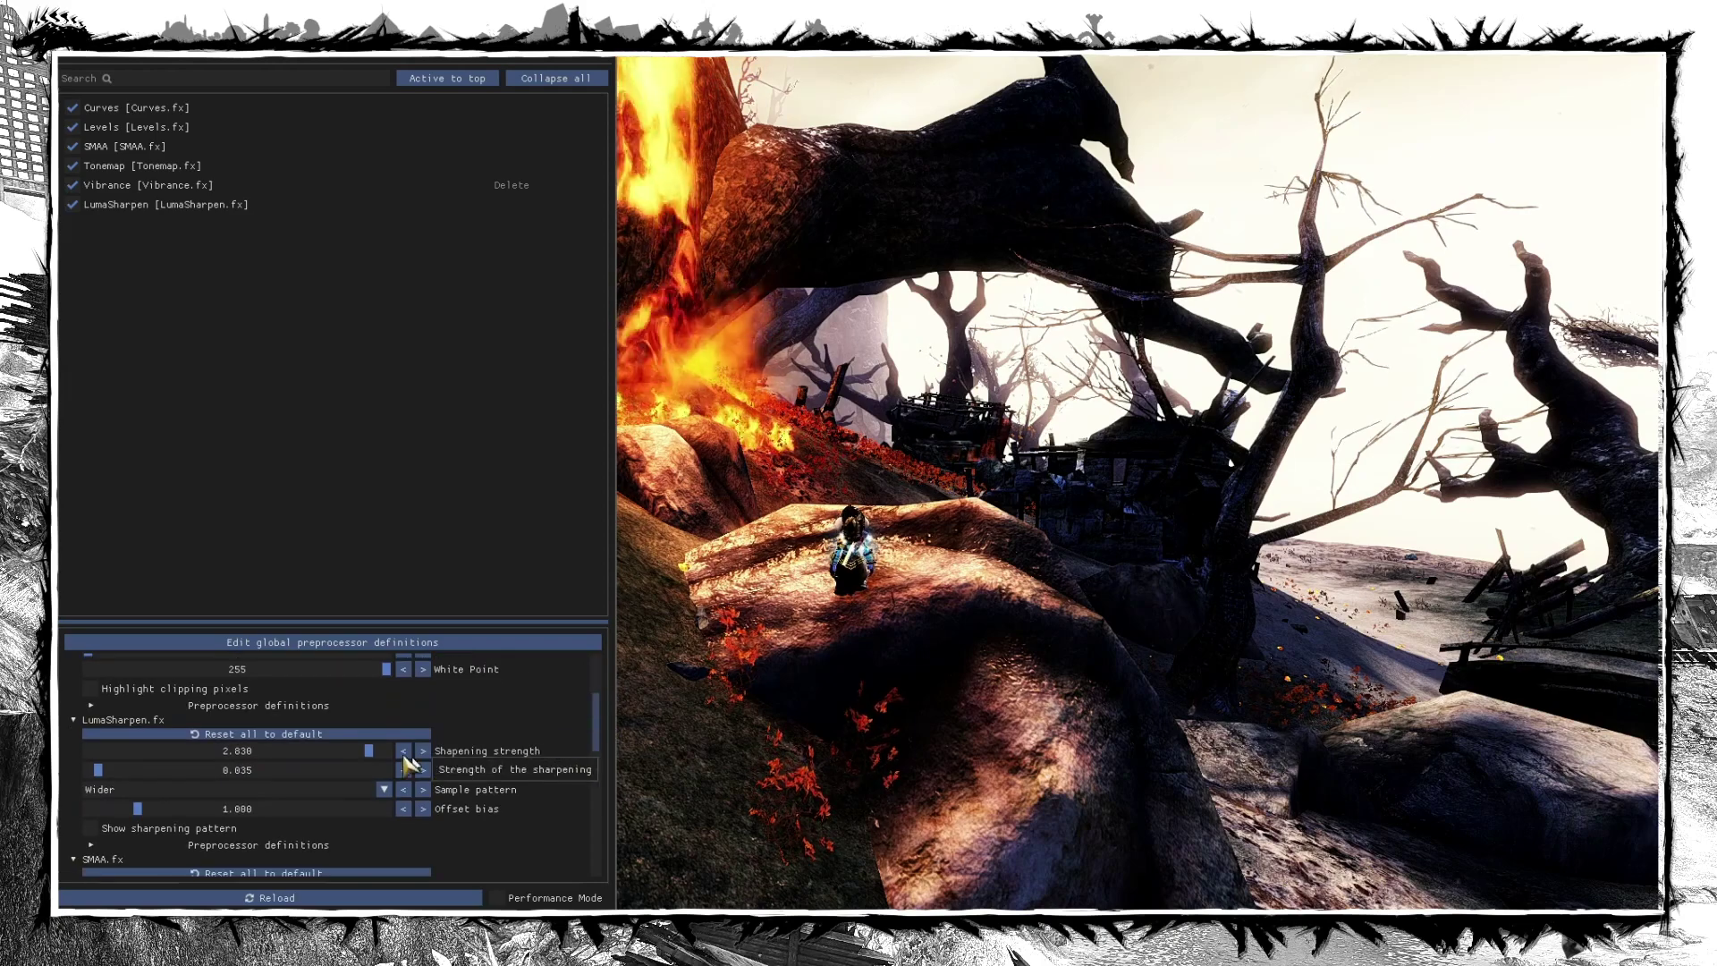
{"action": "mouse_move", "coordinate": [370, 754]}
{"action": "left_mouse_down"}
{"action": "mouse_move", "coordinate": [155, 760]}
{"action": "mouse_move", "coordinate": [411, 760]}
{"action": "mouse_move", "coordinate": [282, 761]}
{"action": "left_mouse_up"}
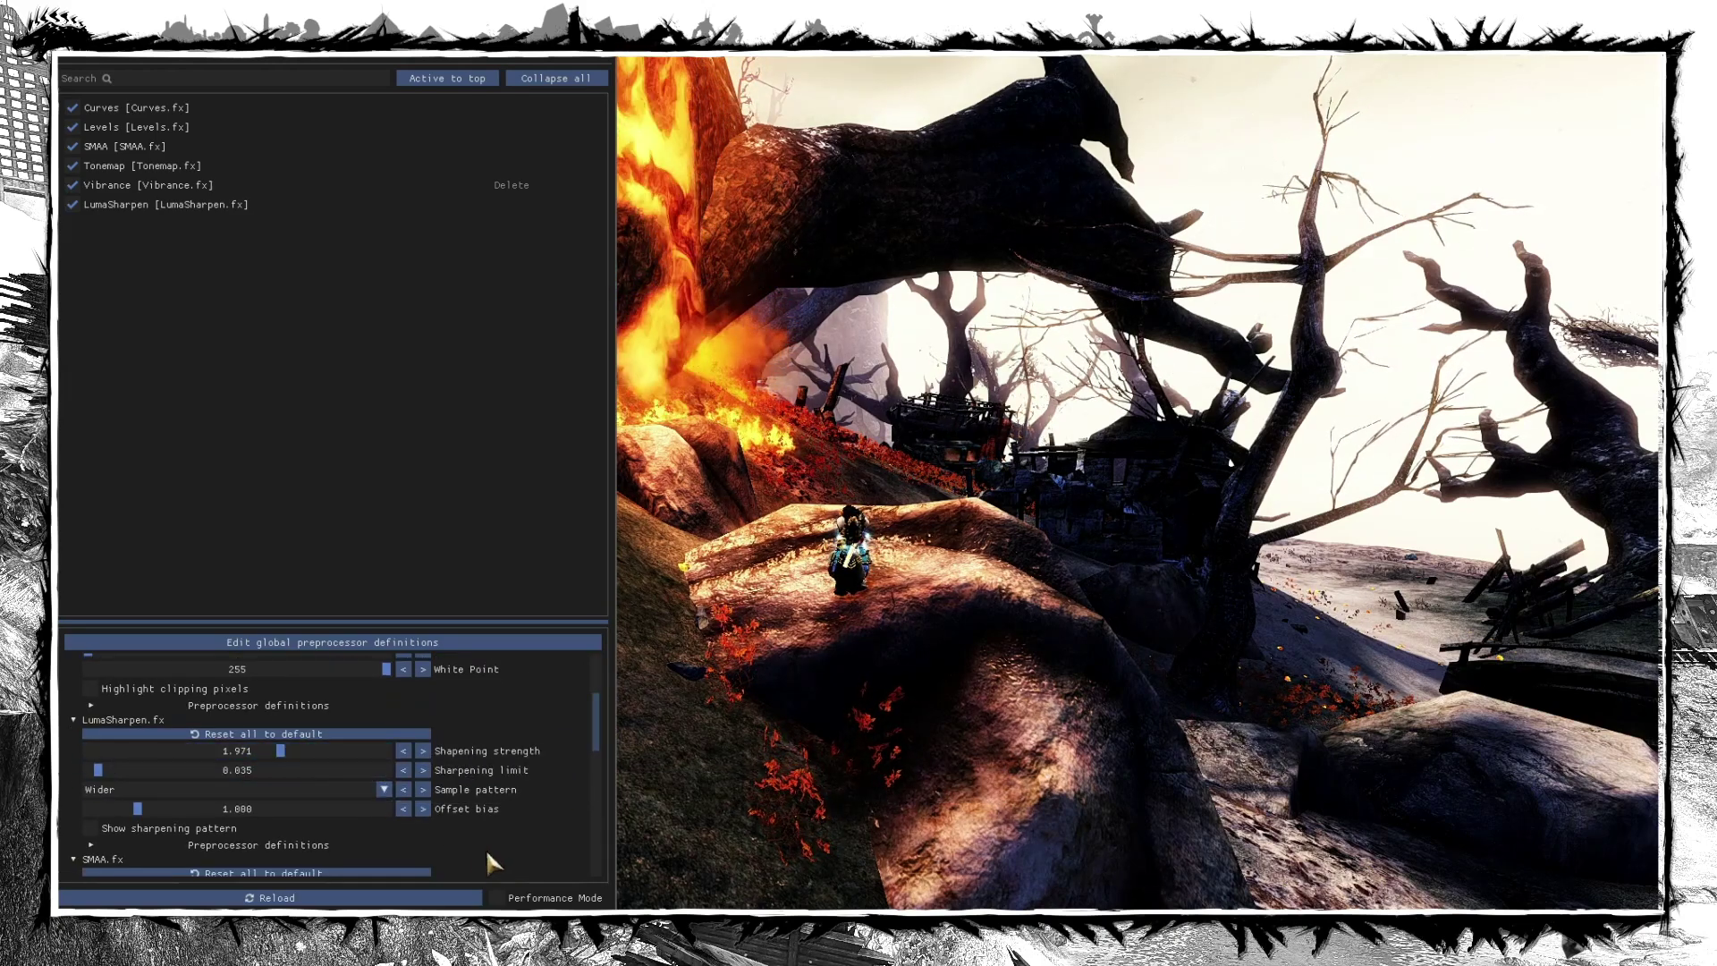
{"action": "left_click", "coordinate": [499, 898]}
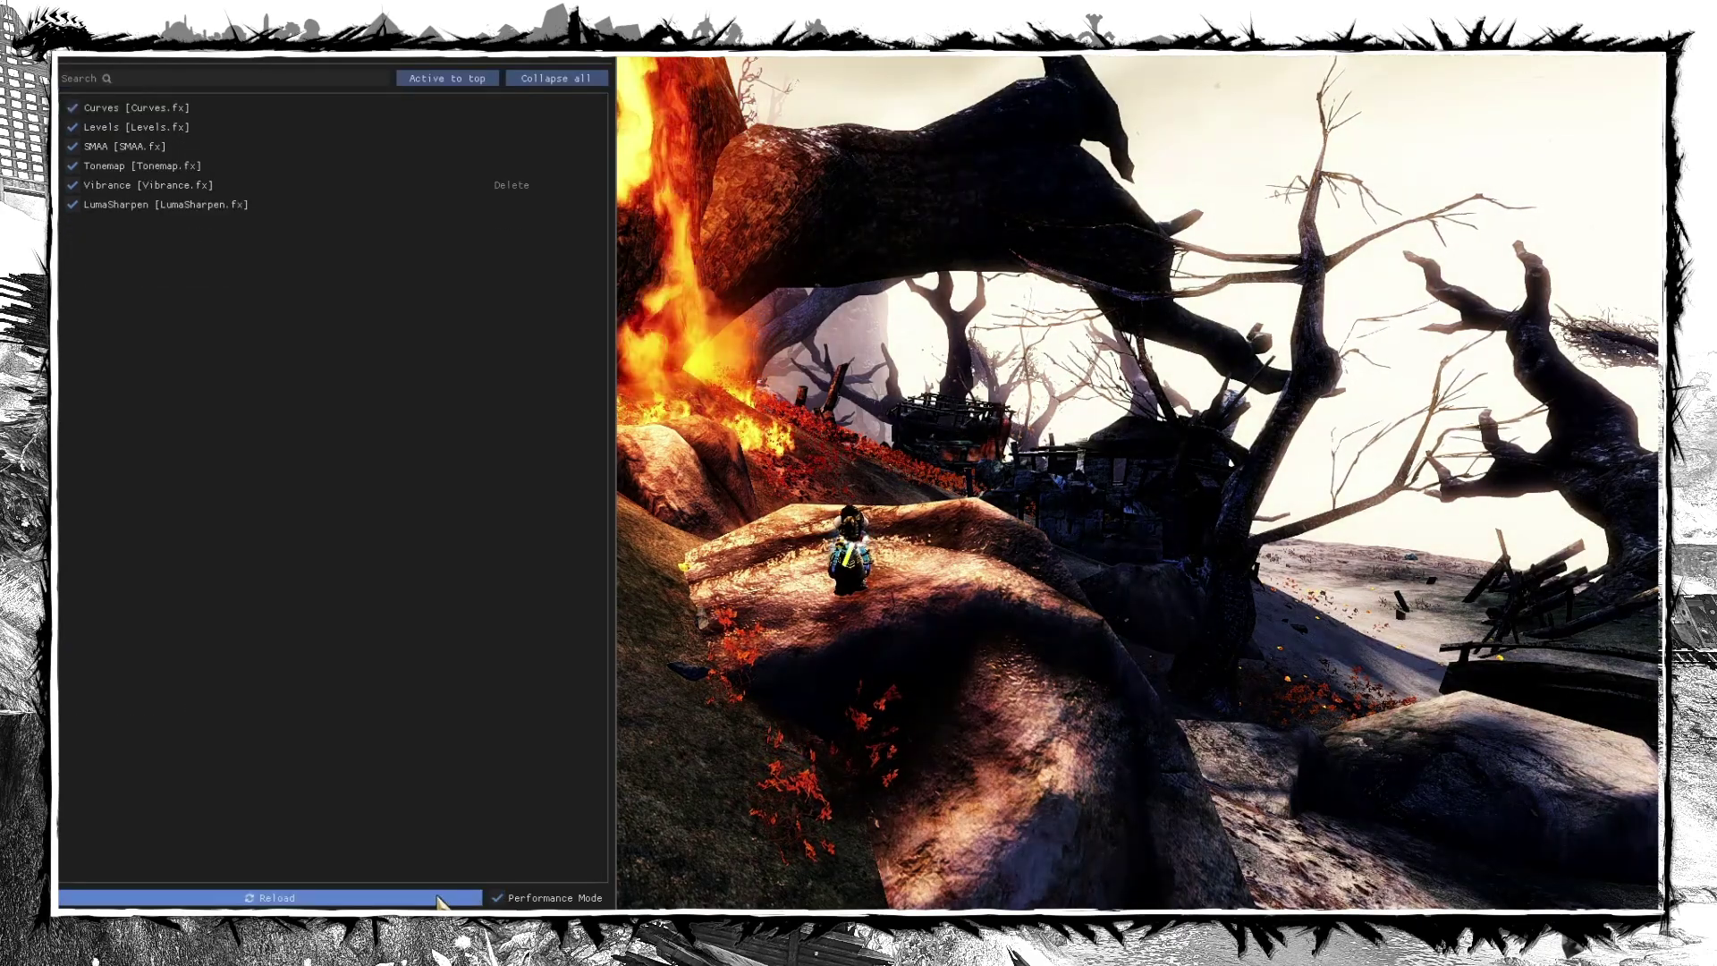